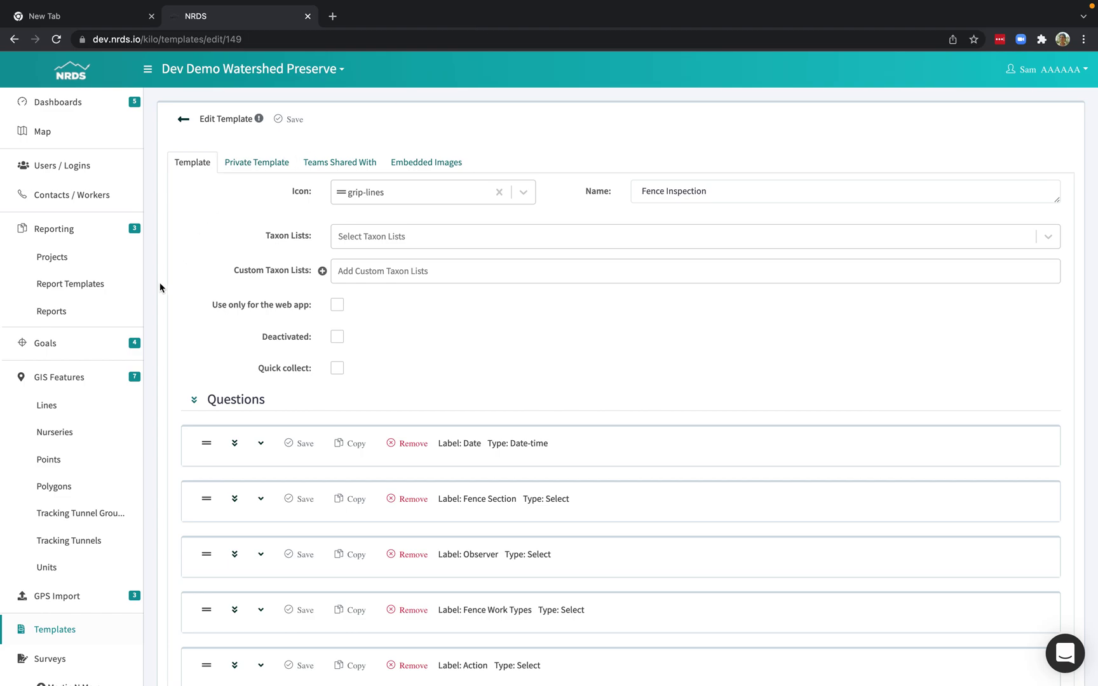
Return to the templates list, filter the names by "fe", and open the Fence Inspection template for editing
scroll(87, 494, "down", 5)
scroll(89, 496, "down", 3)
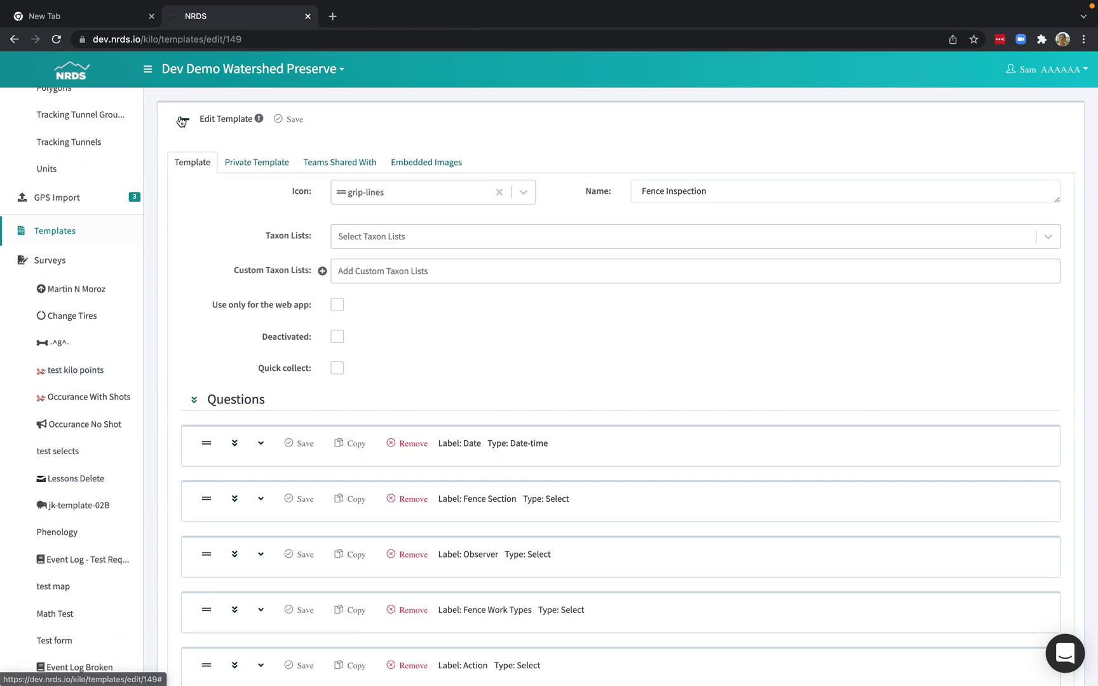
left_click(183, 122)
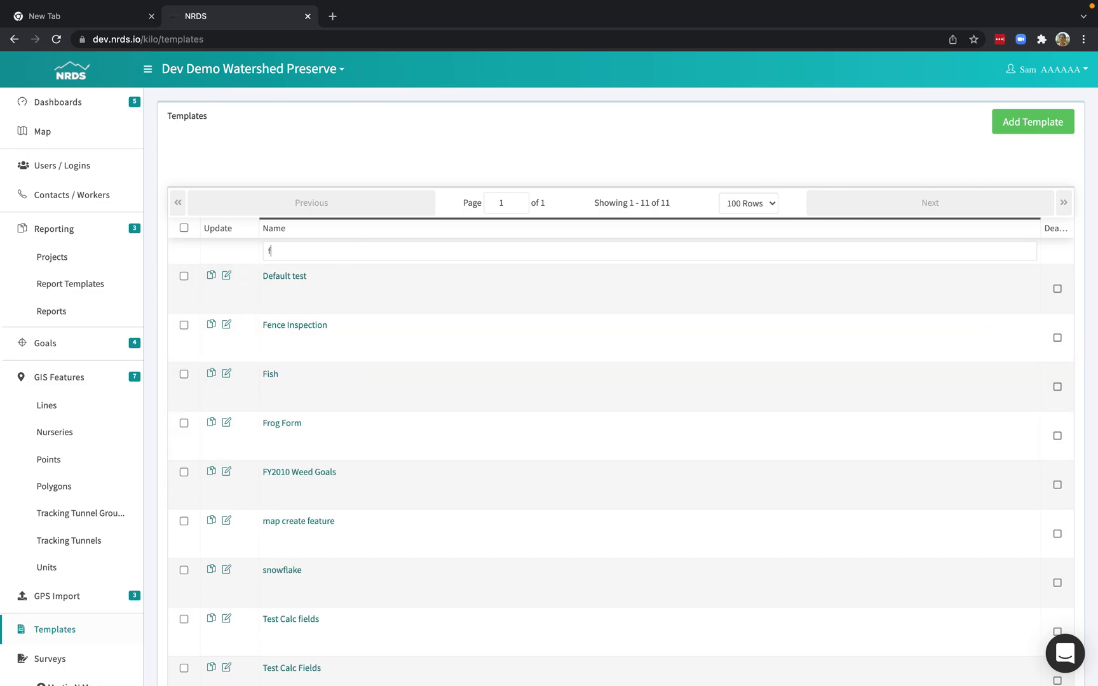
type("fe")
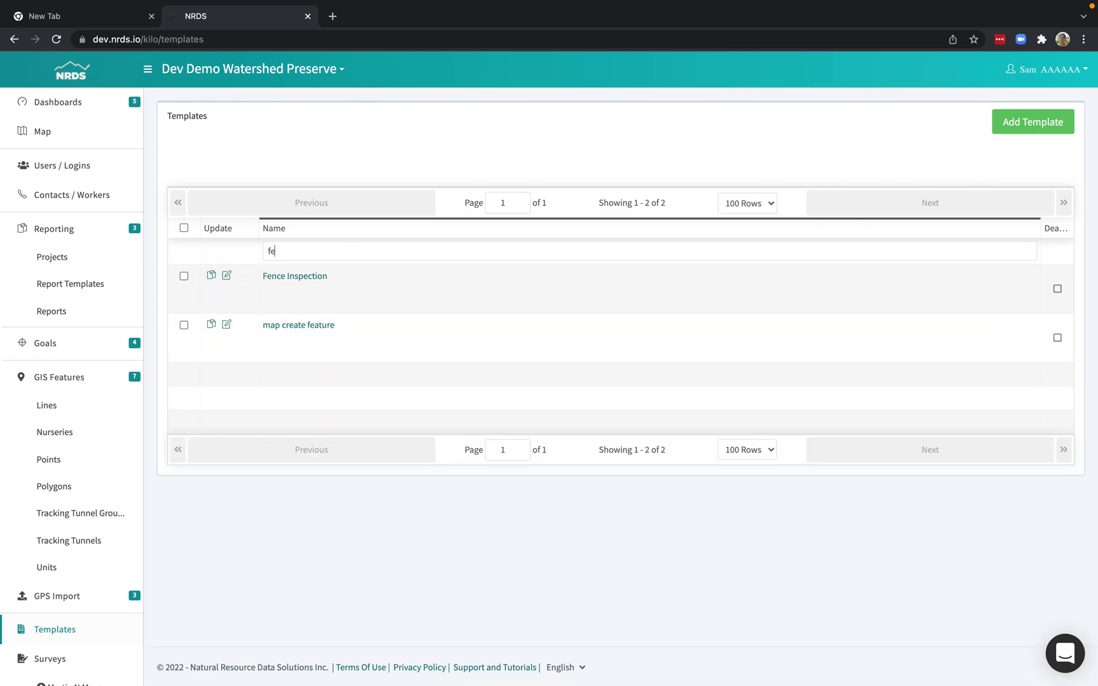
left_click(226, 276)
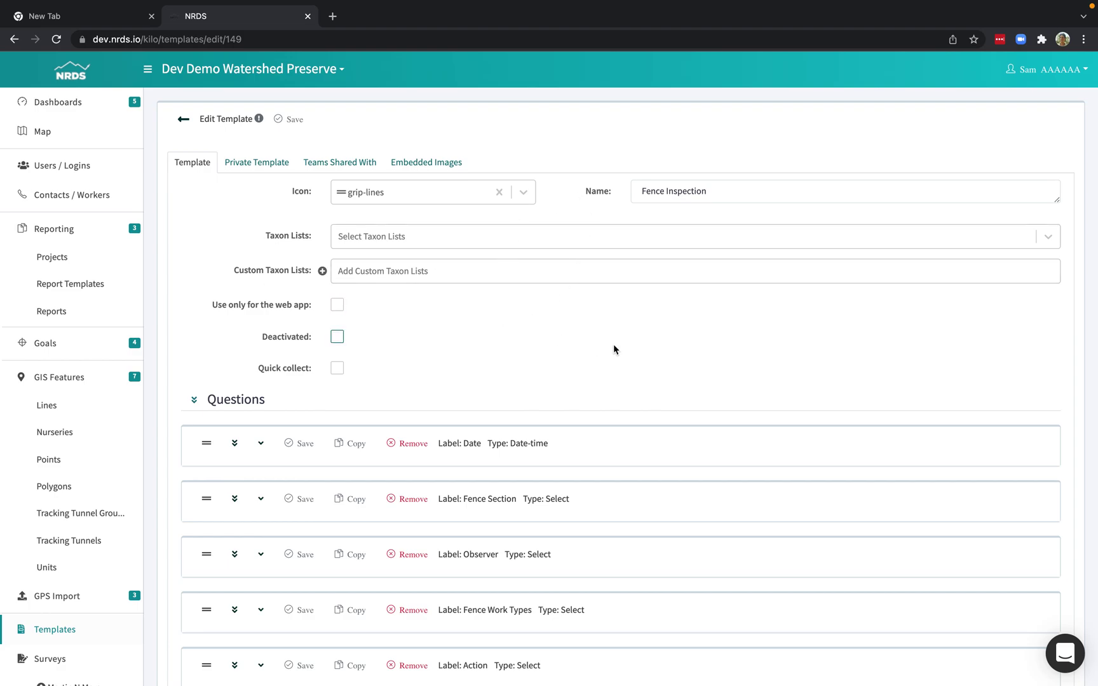
Review the custom options of the template's Action question, and collapse the question again
scroll(448, 411, "down", 5)
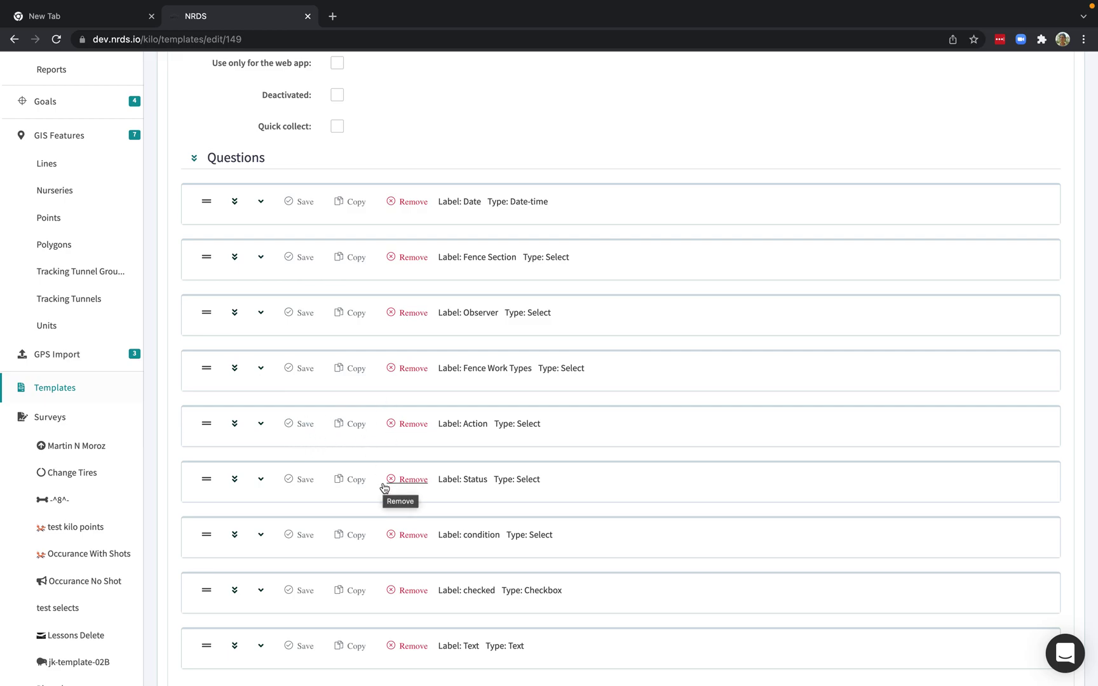
left_click(261, 425)
scroll(407, 488, "down", 3)
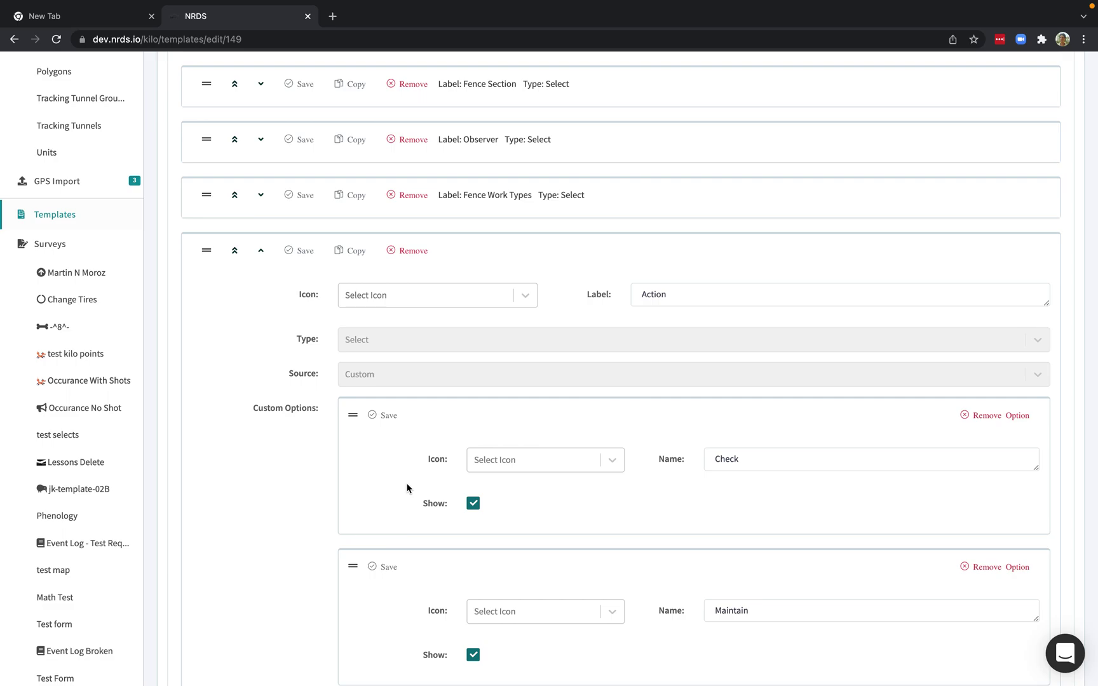
scroll(666, 356, "down", 2)
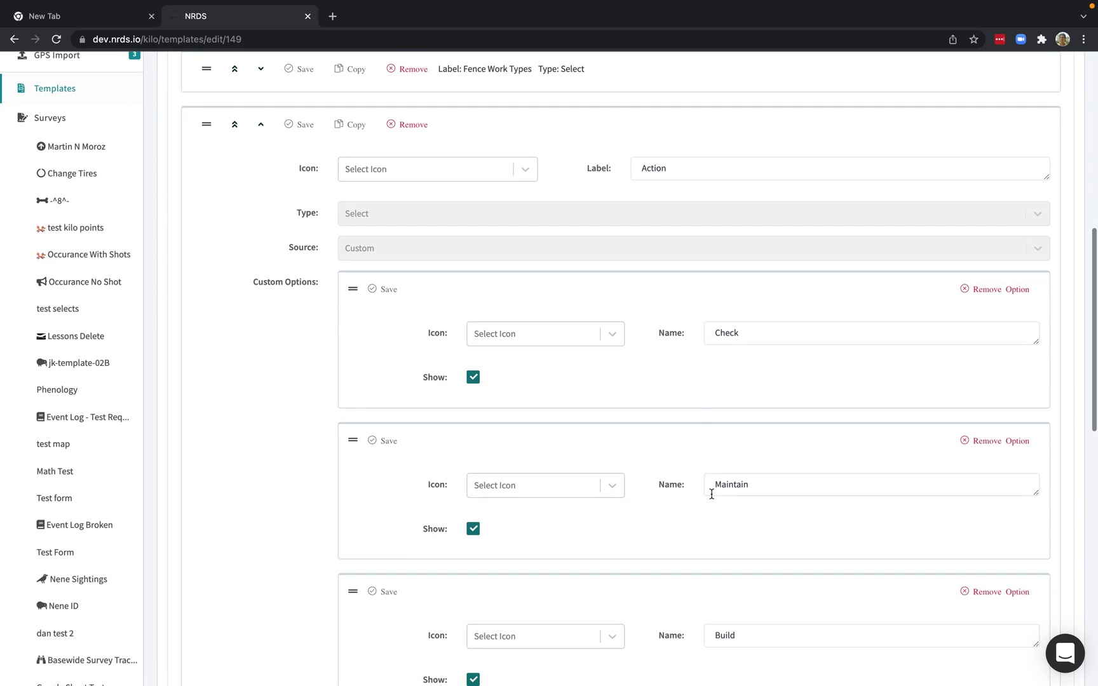
scroll(710, 498, "down", 3)
scroll(711, 498, "up", 5)
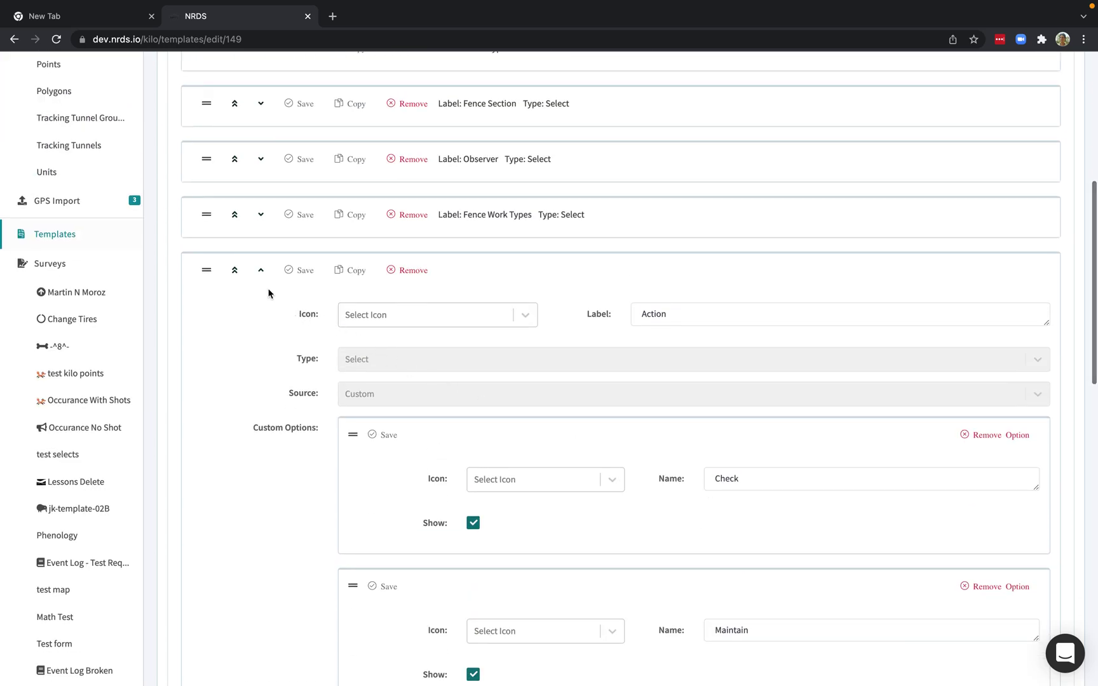
left_click(260, 271)
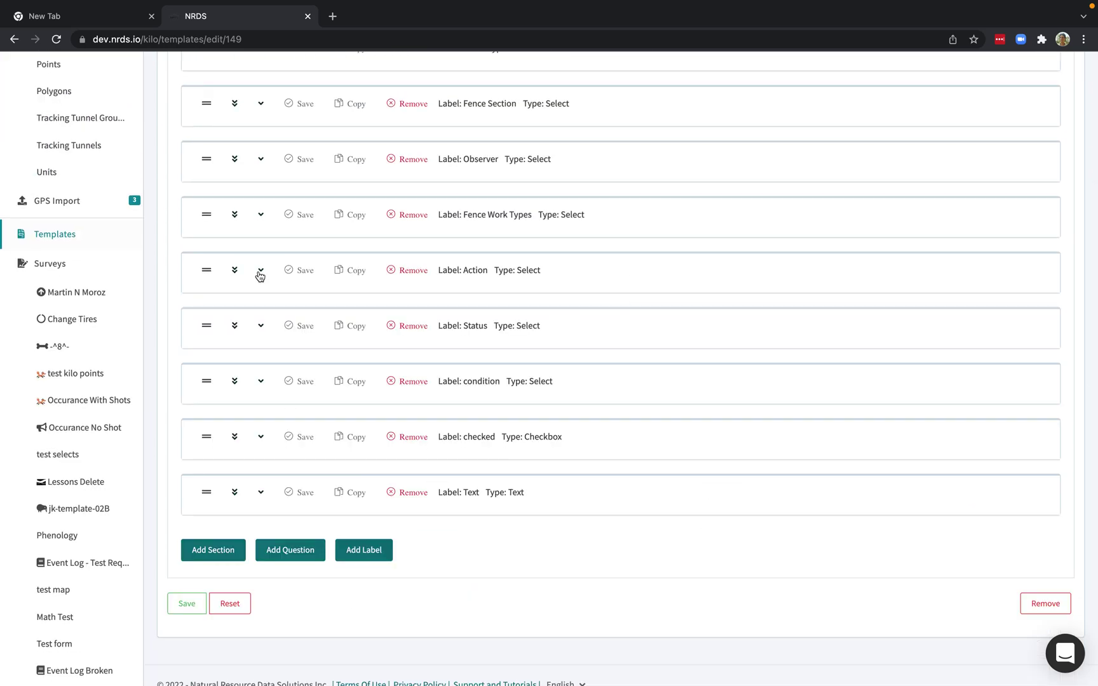
Examine the Status question's custom options and conditional logic rule, and collapse the question again
left_click(260, 330)
scroll(284, 381, "down", 7)
scroll(286, 394, "down", 3)
scroll(285, 394, "up", 10)
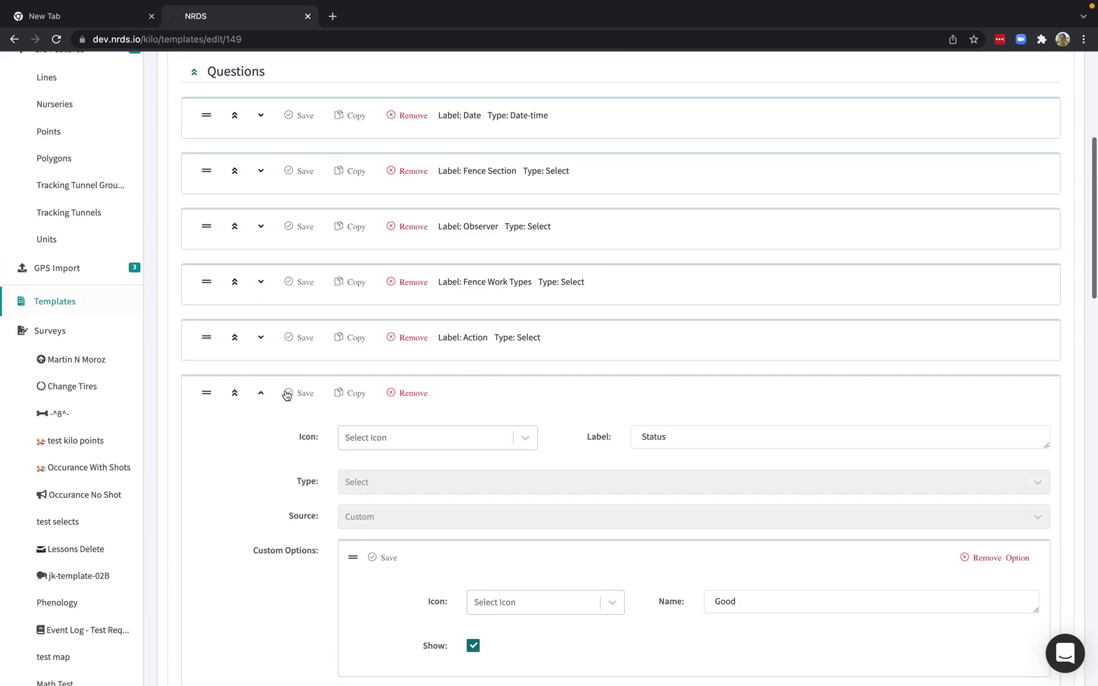
scroll(546, 461, "down", 6)
scroll(545, 462, "down", 7)
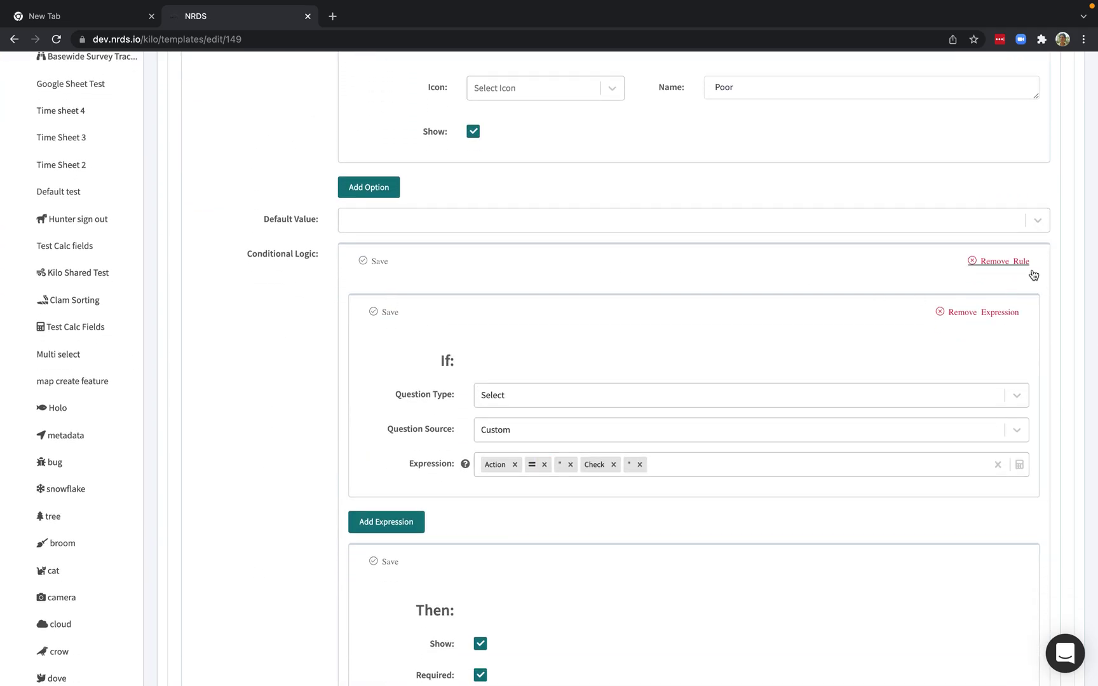
scroll(552, 391, "down", 1)
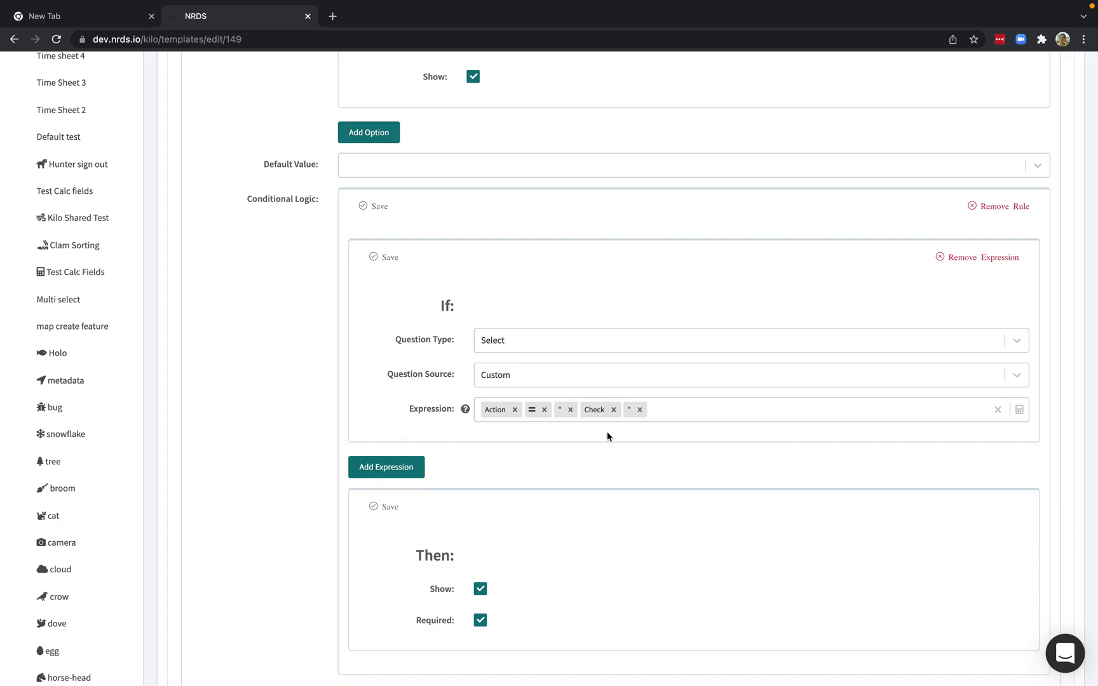
scroll(606, 437, "down", 1)
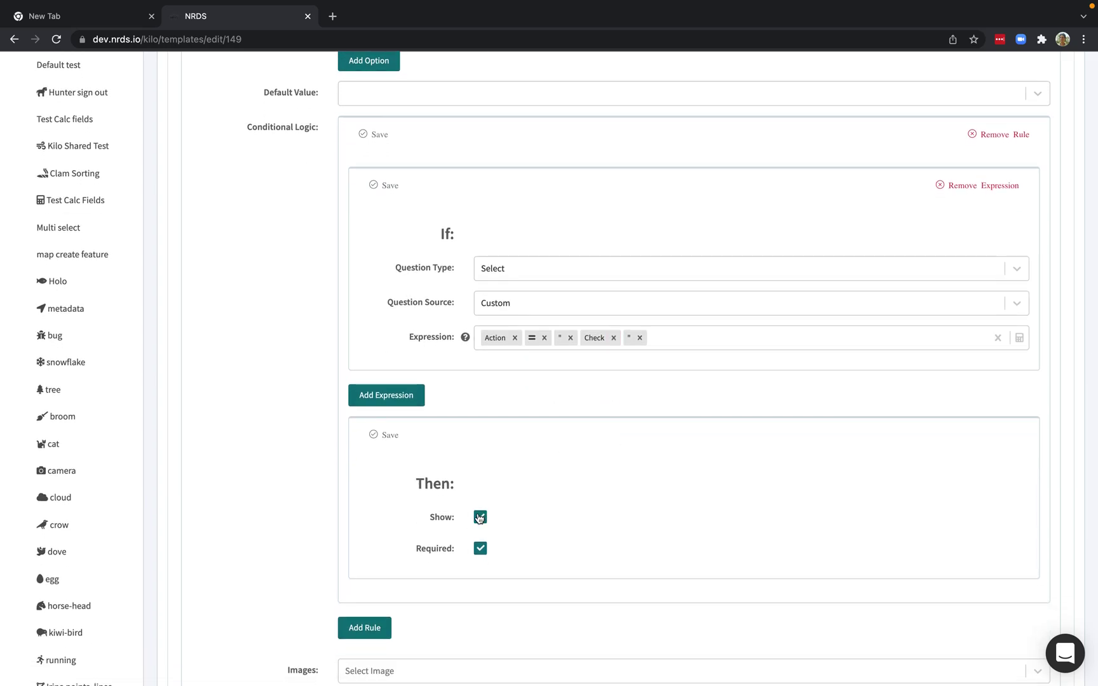
scroll(480, 517, "up", 6)
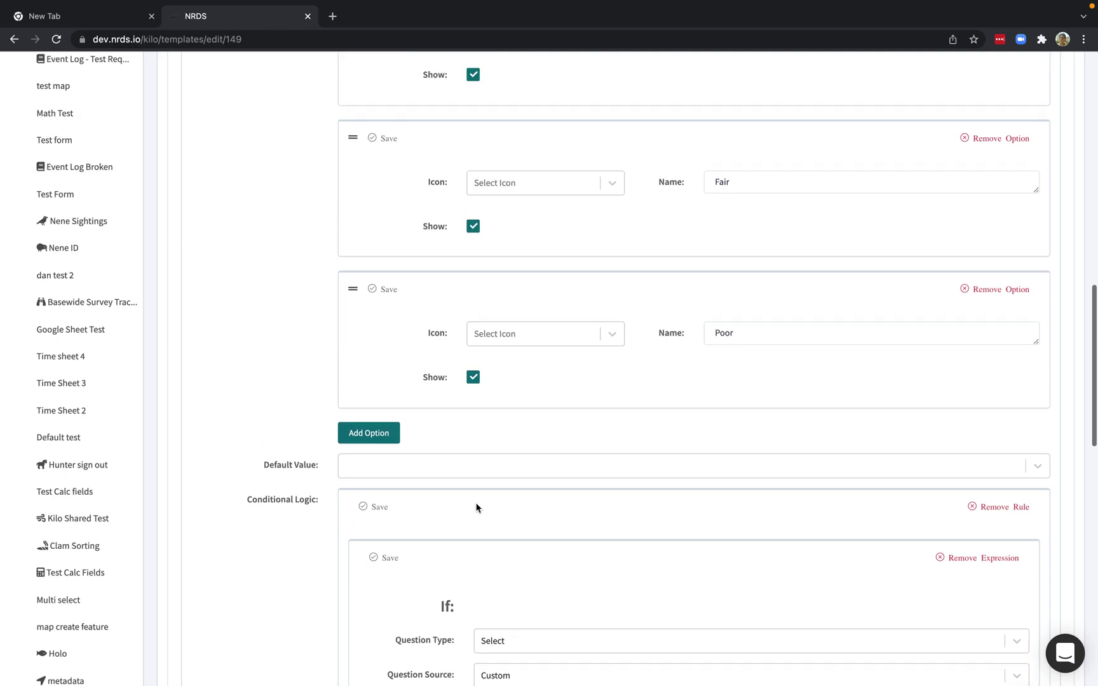
scroll(477, 509, "up", 5)
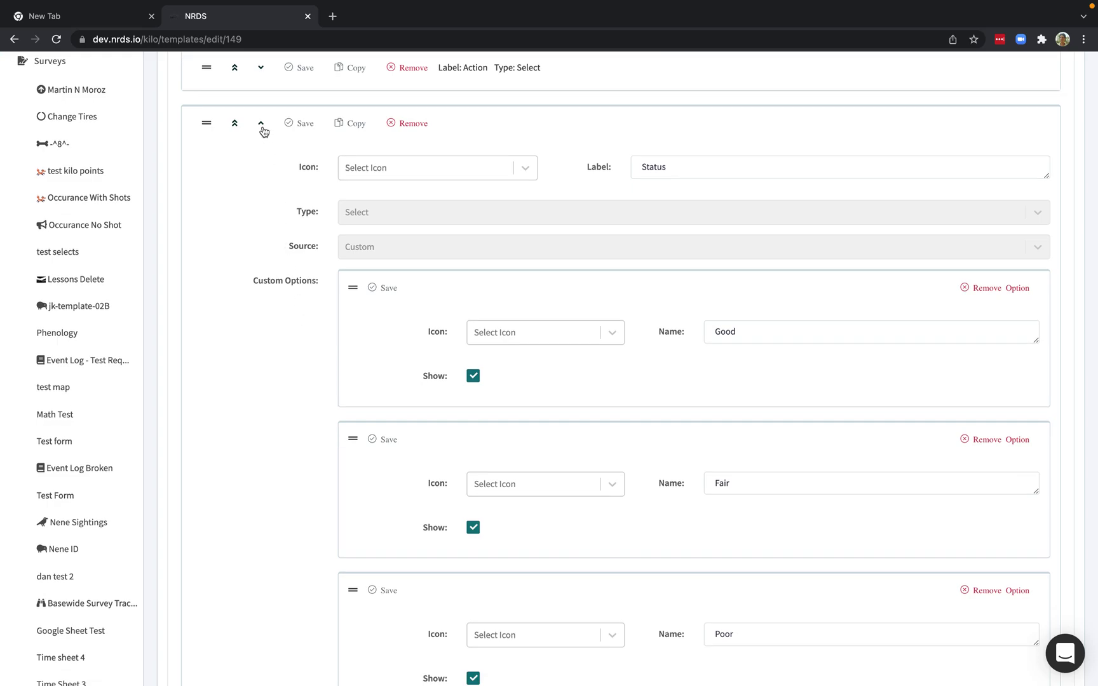
left_click(262, 130)
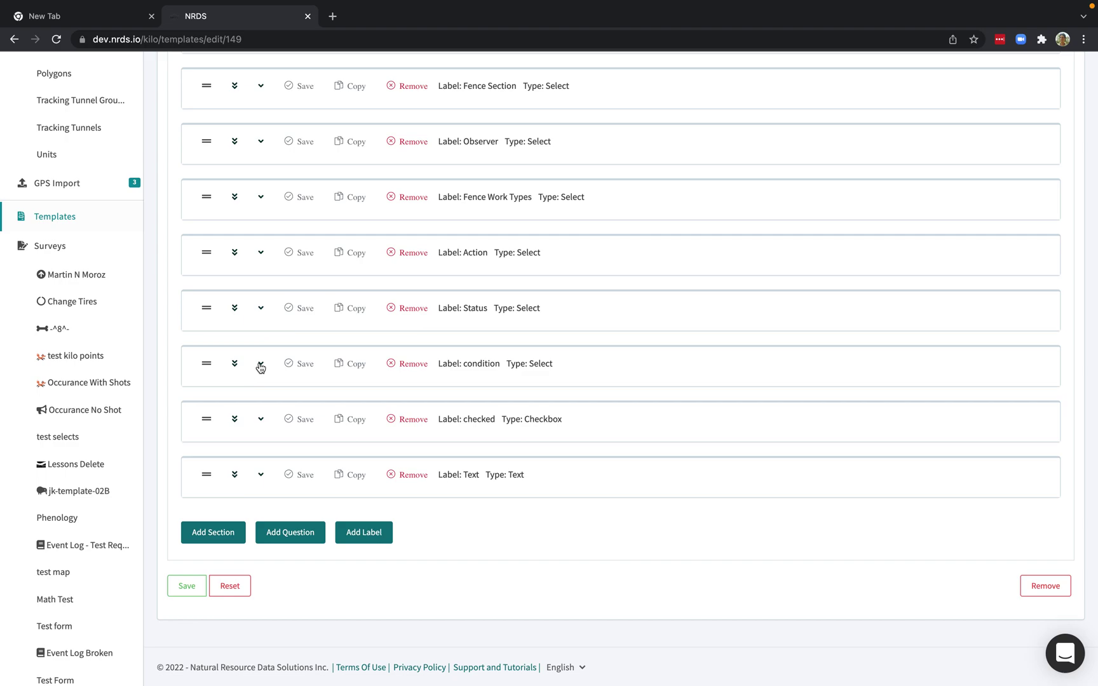
Add a new question after the Text question and label it "Materials Needed"
left_click(291, 534)
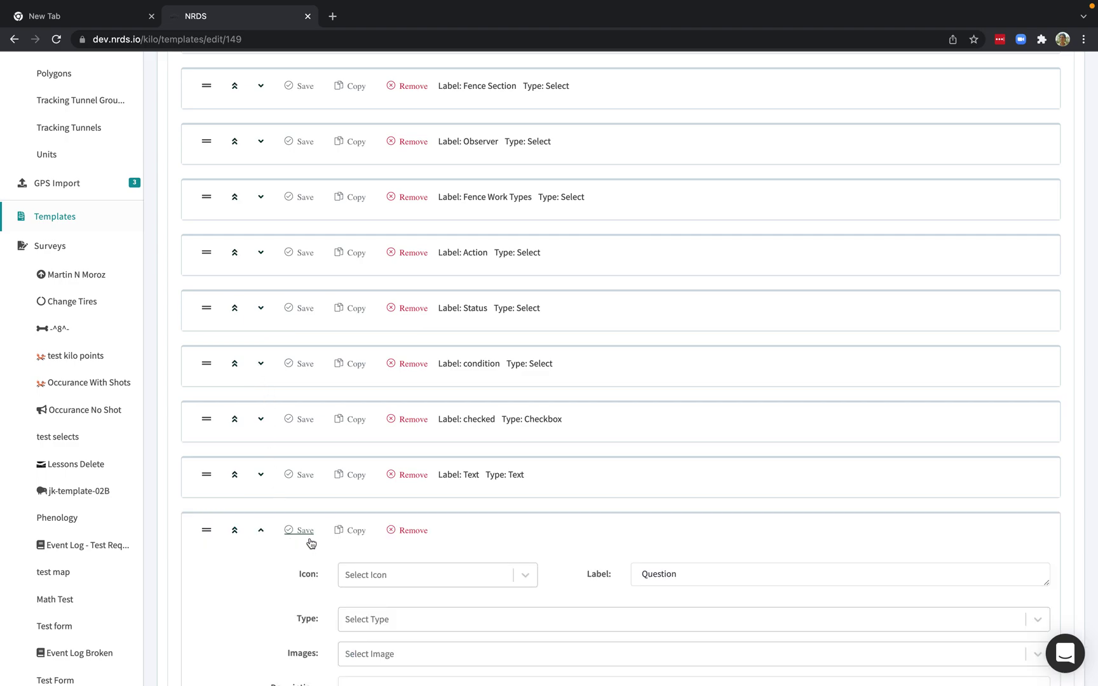
double_click(690, 571)
type("Materials Needed")
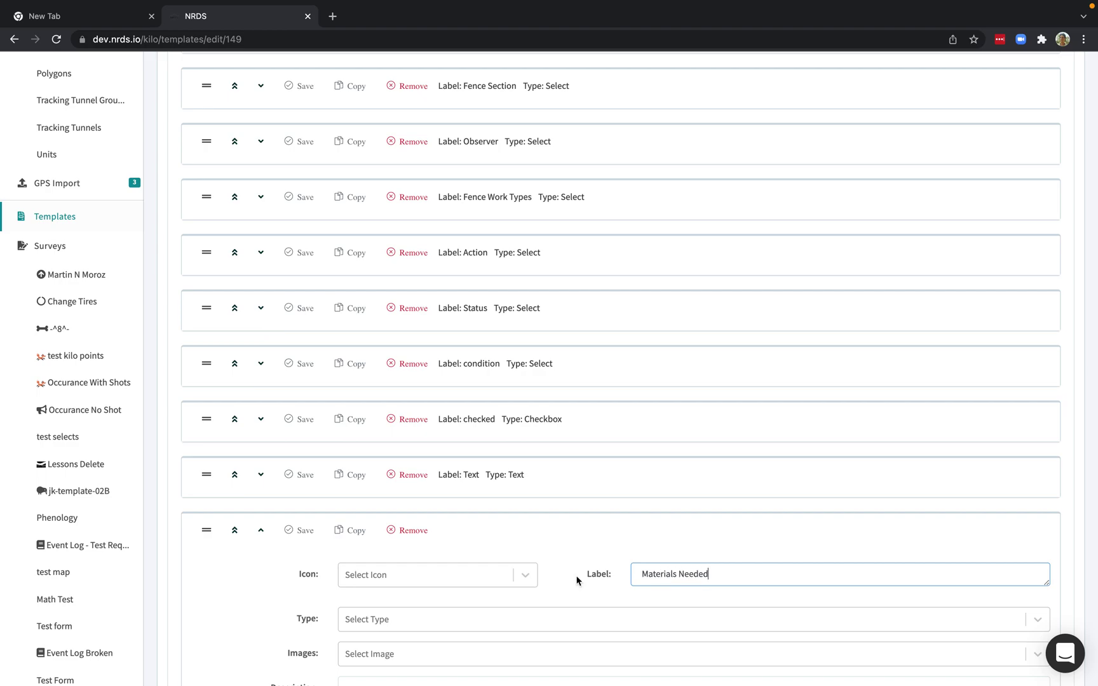
Set the Materials Needed question's type to Multi-select and its source to Fence Materials
scroll(544, 583, "down", 5)
left_click(478, 413)
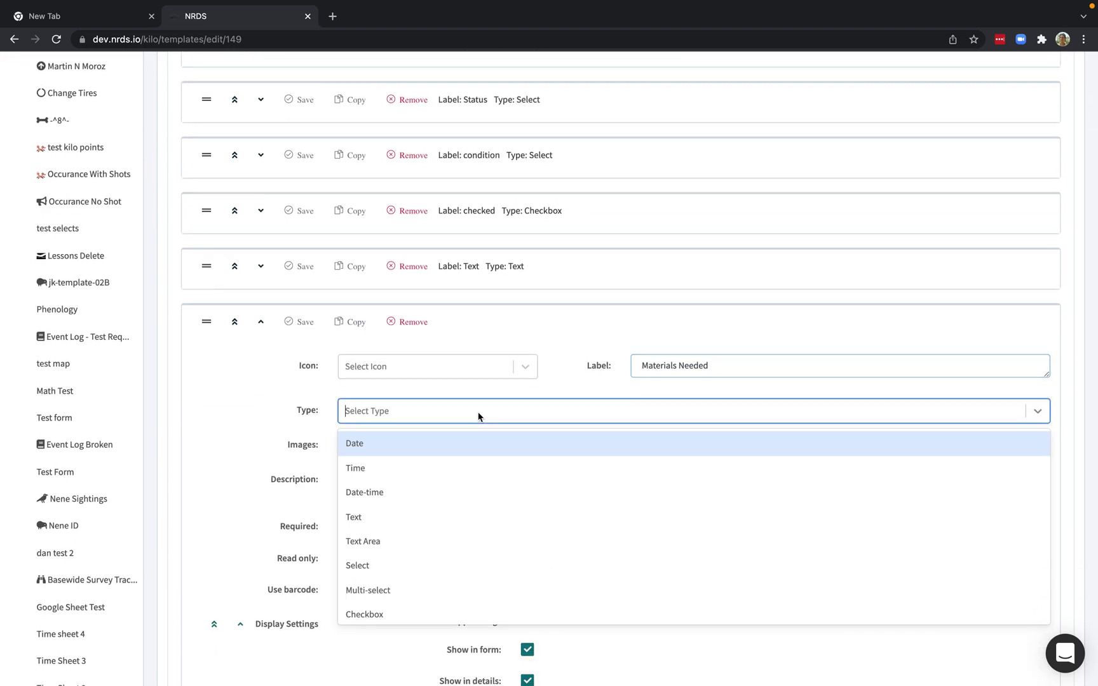
left_click(404, 577)
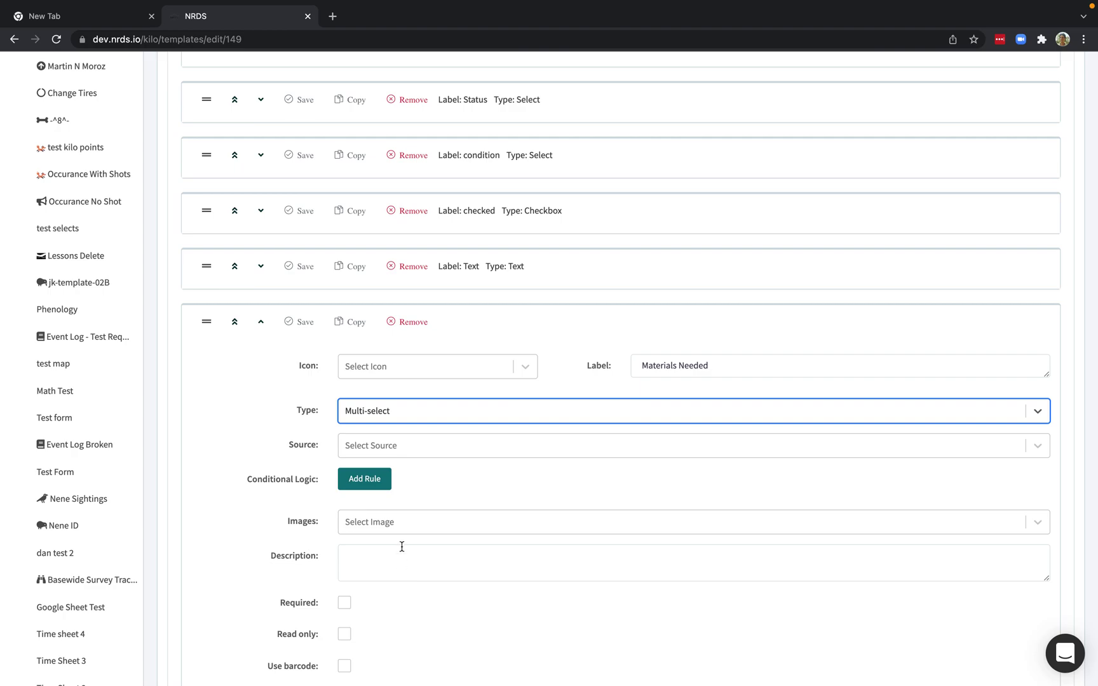
left_click(411, 443)
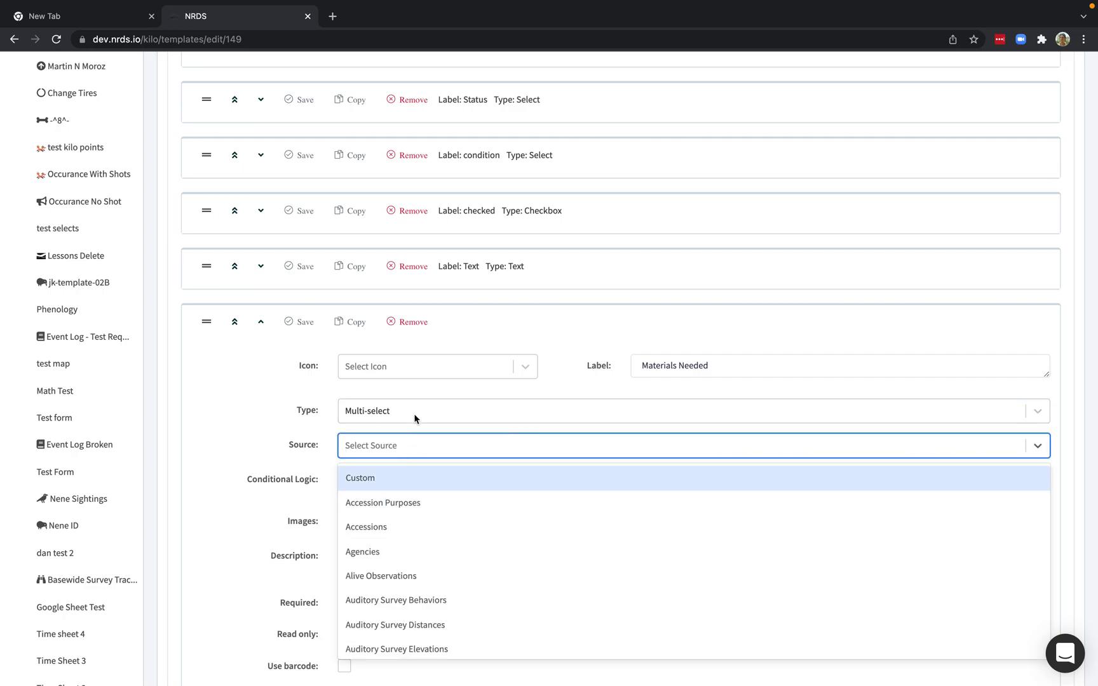
type("fenc")
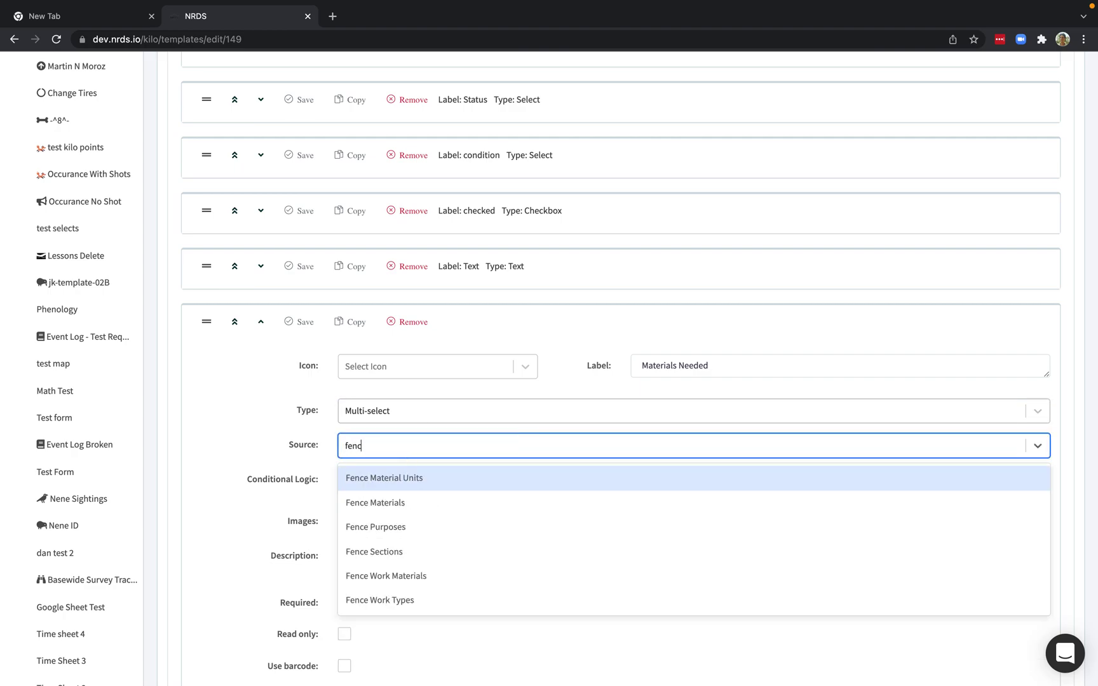
left_click(397, 509)
Add a conditional rule to Materials Needed with an If expression of question type Select and source Custom, and open the expression for editing
scroll(233, 515, "down", 3)
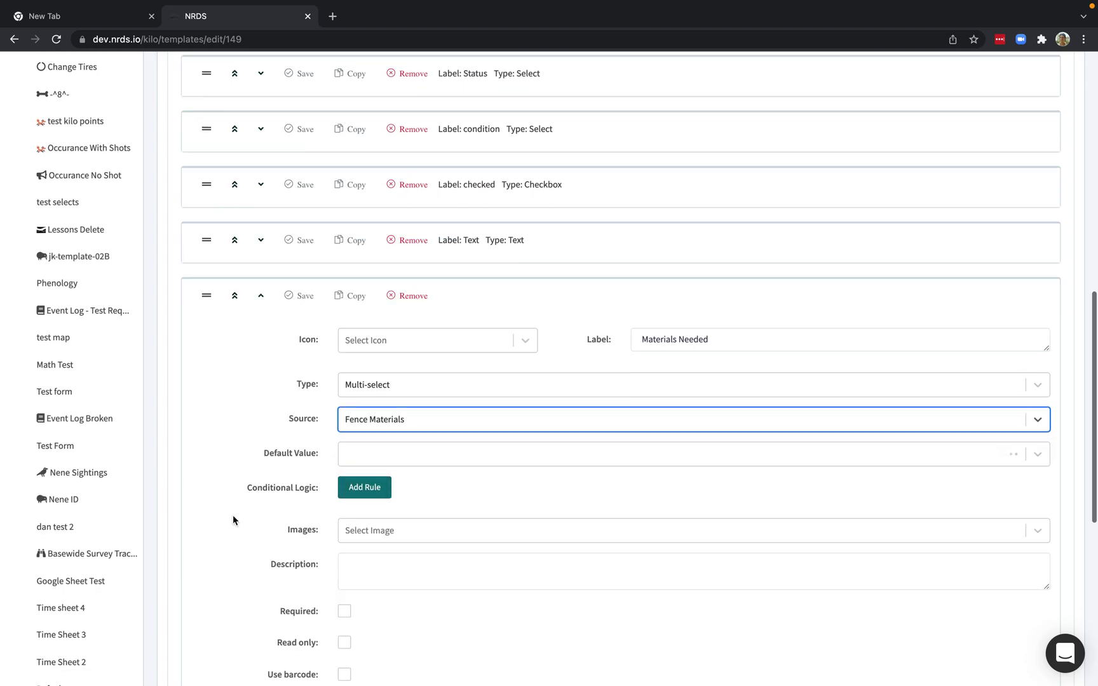
left_click(364, 362)
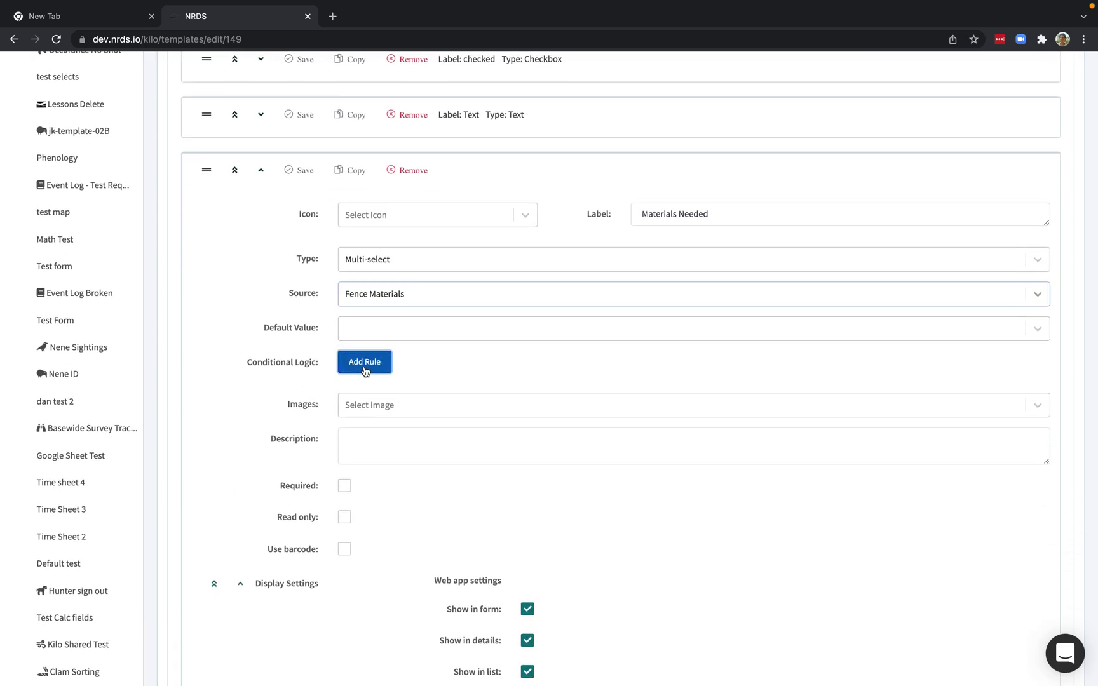
scroll(384, 478, "down", 3)
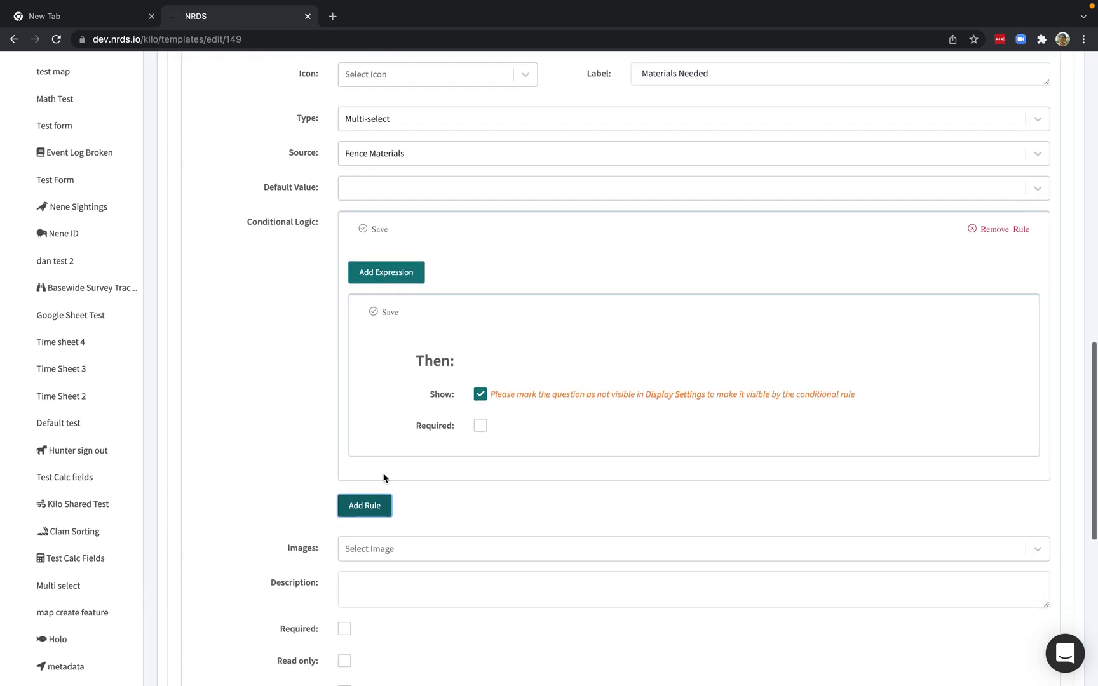
left_click(405, 264)
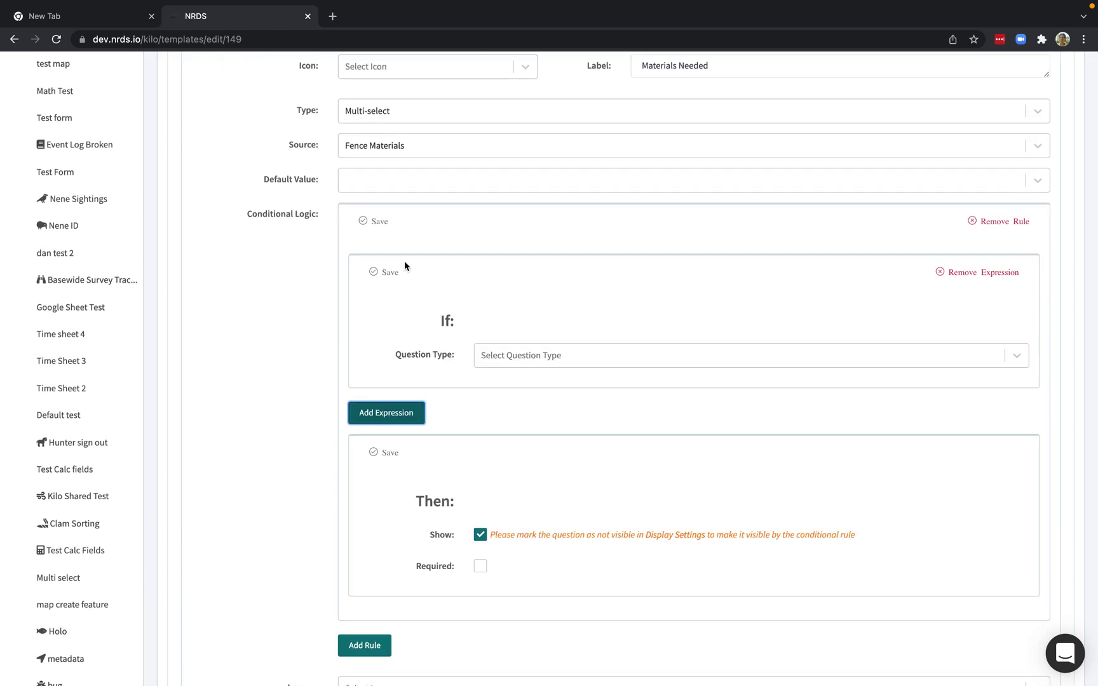
left_click(539, 355)
left_click(525, 420)
left_click(518, 391)
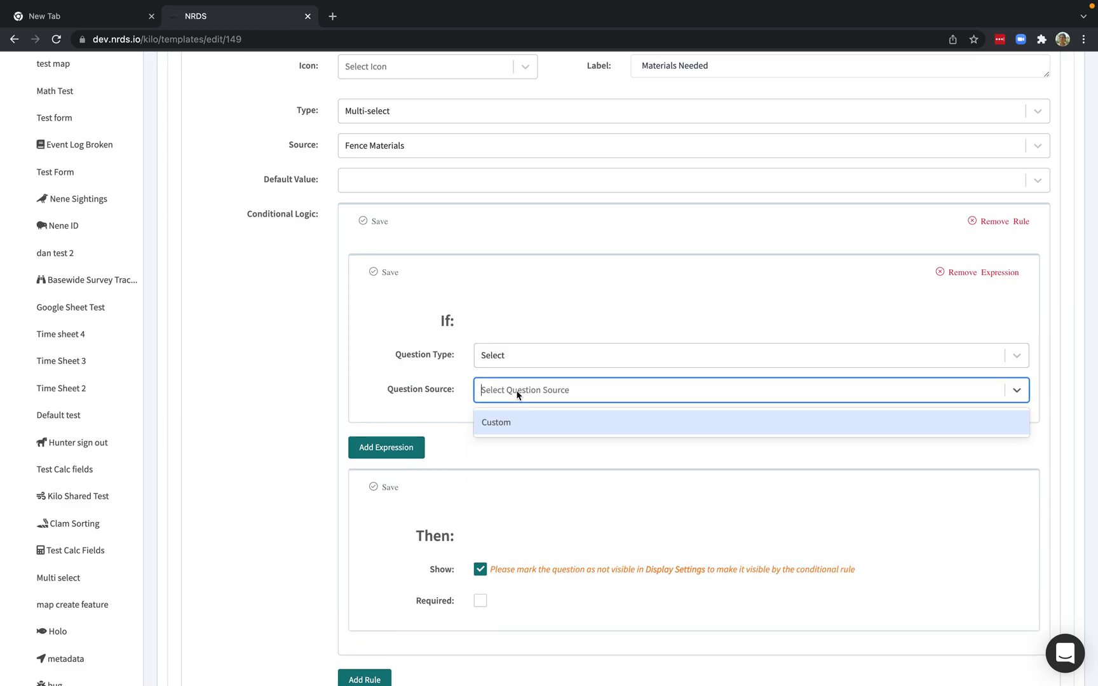
left_click(504, 421)
left_click(505, 427)
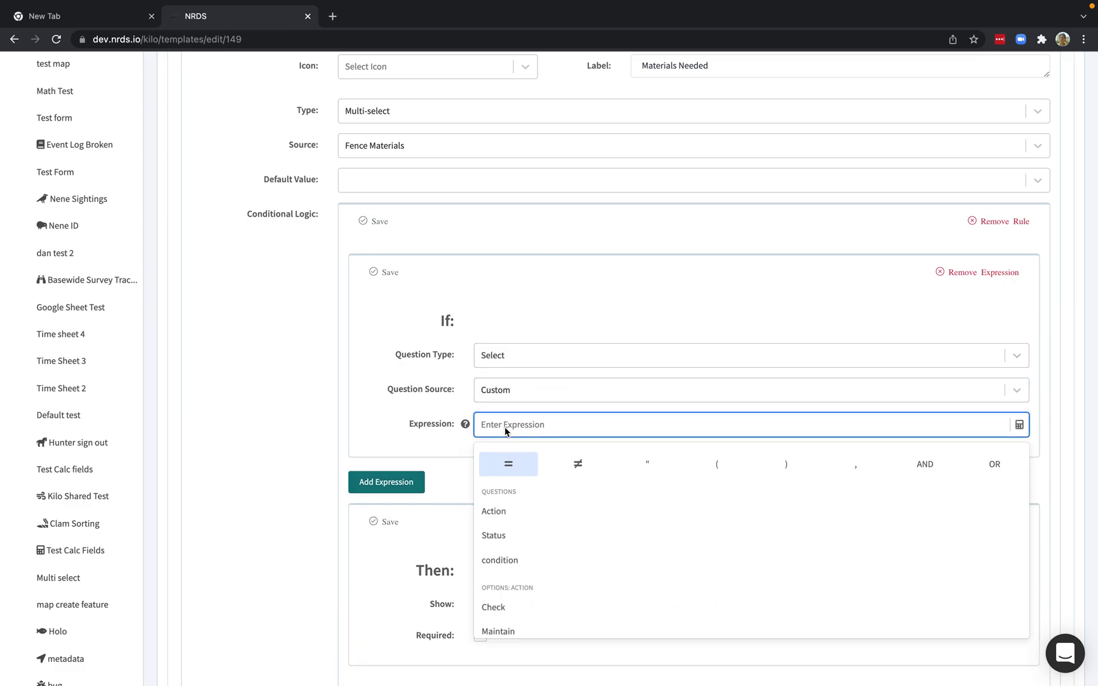
scroll(506, 537, "down", 5)
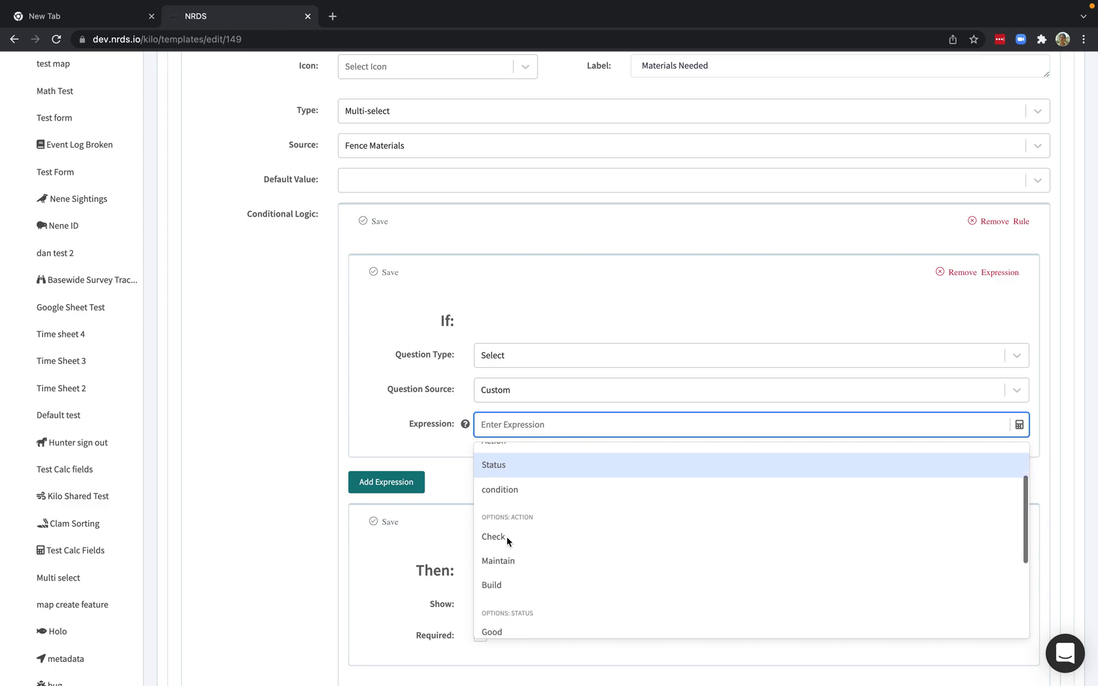
scroll(507, 544, "up", 5)
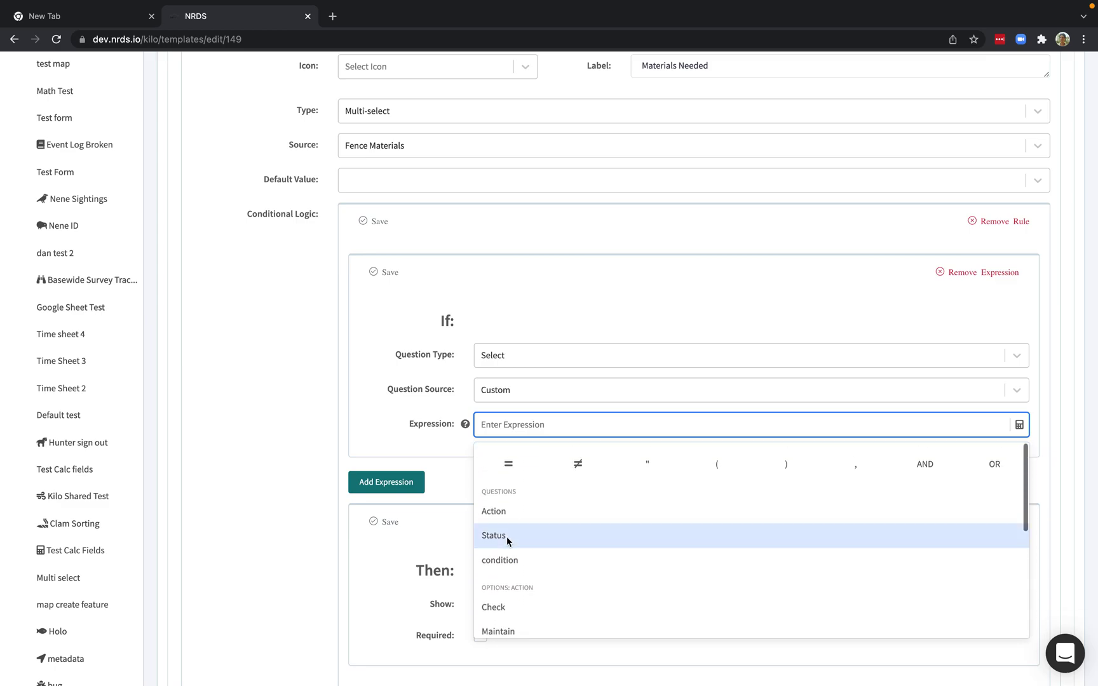
left_click(507, 535)
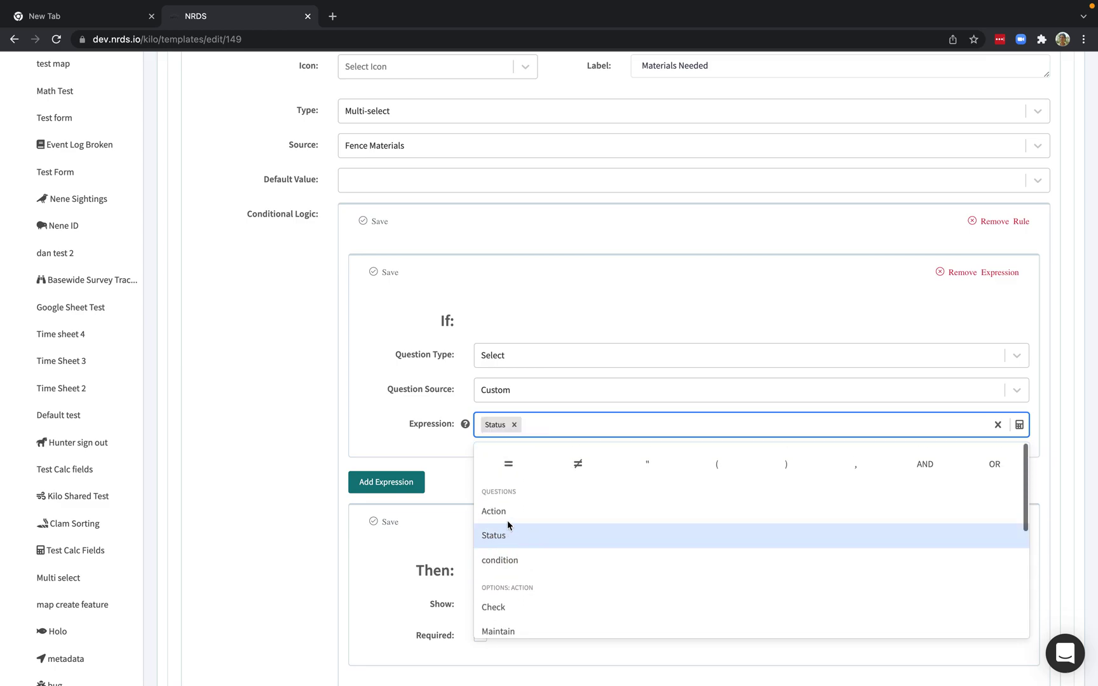
left_click(514, 424)
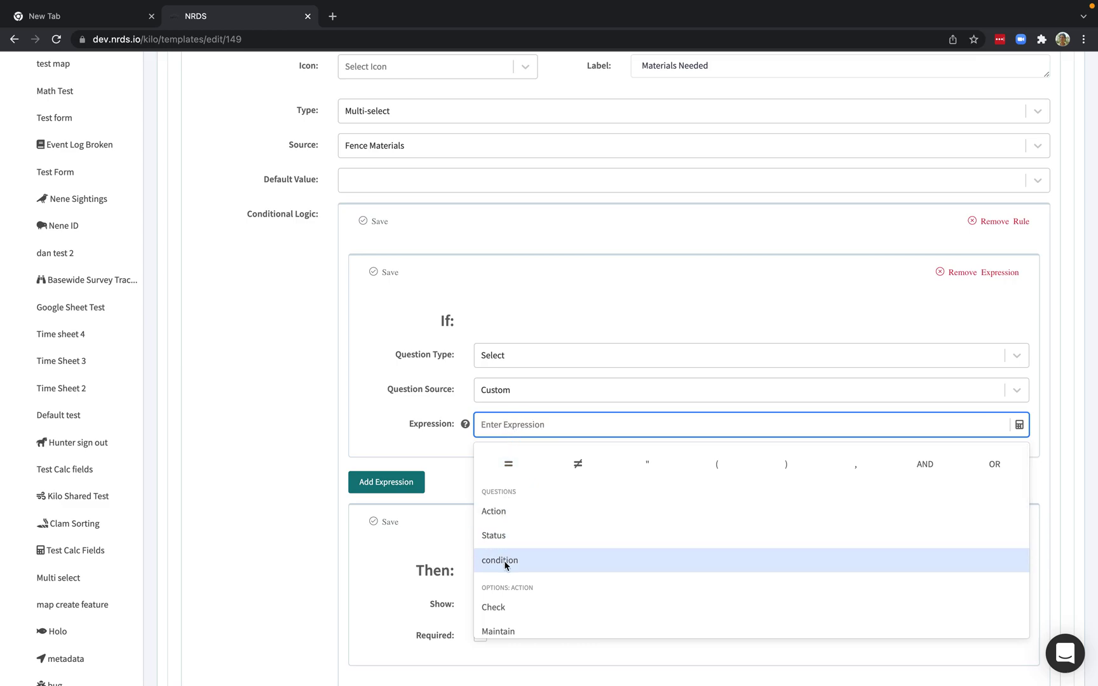
Build the If expression of the Materials Needed rule as Status = "Poor"
left_click(502, 536)
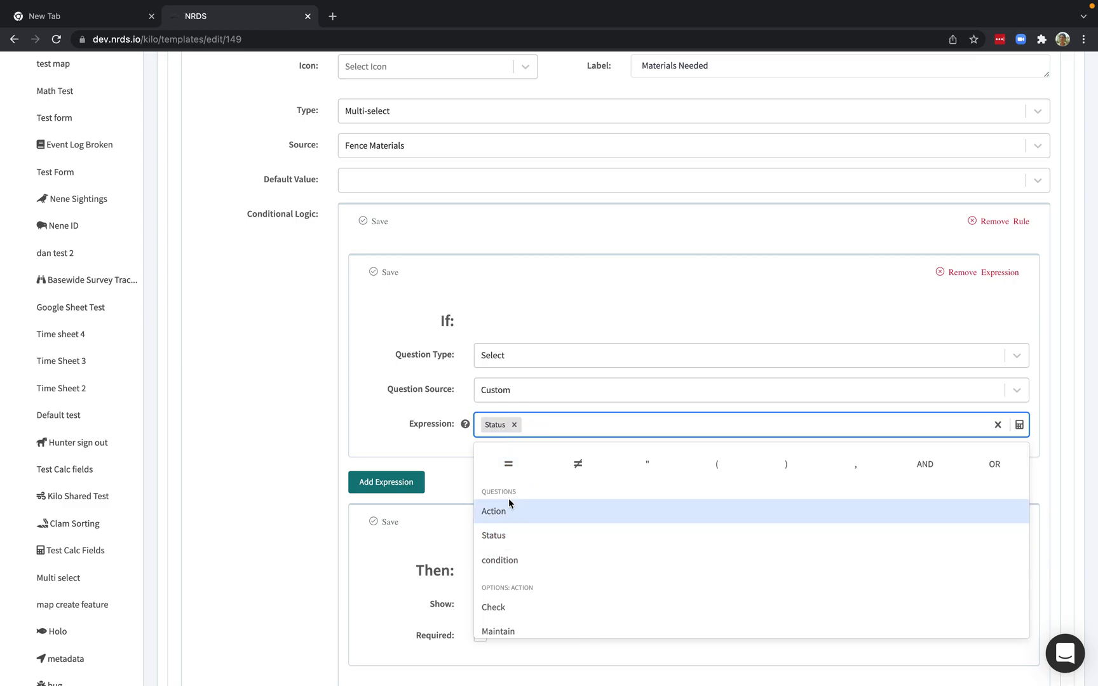
left_click(510, 467)
left_click(649, 456)
scroll(576, 516, "down", 5)
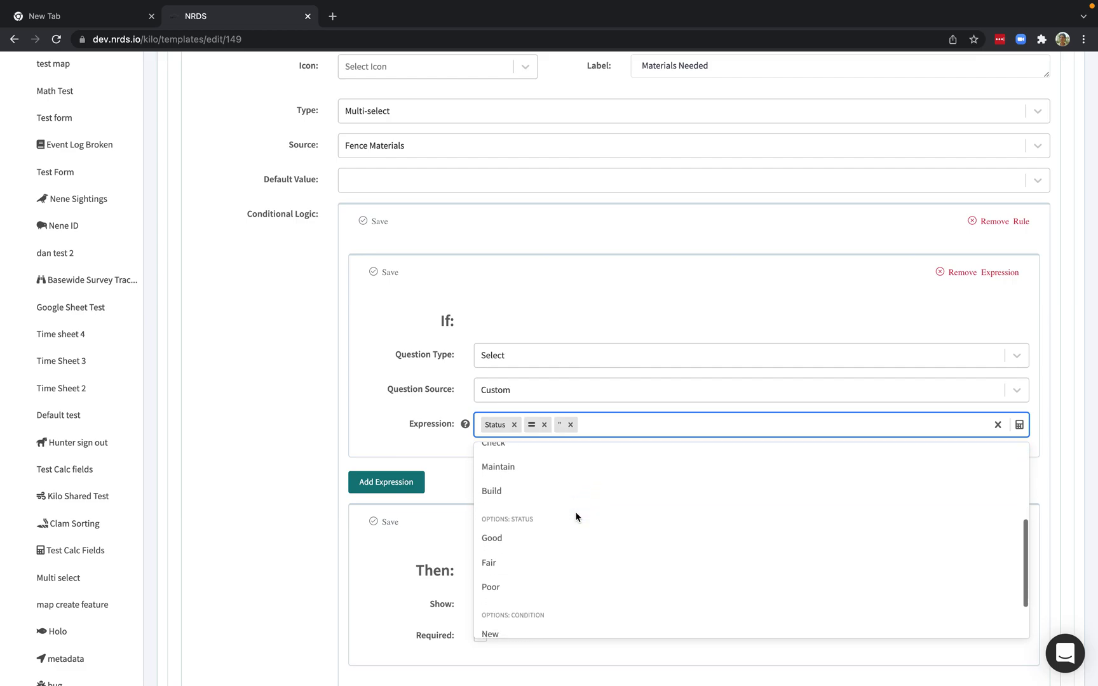
left_click(517, 564)
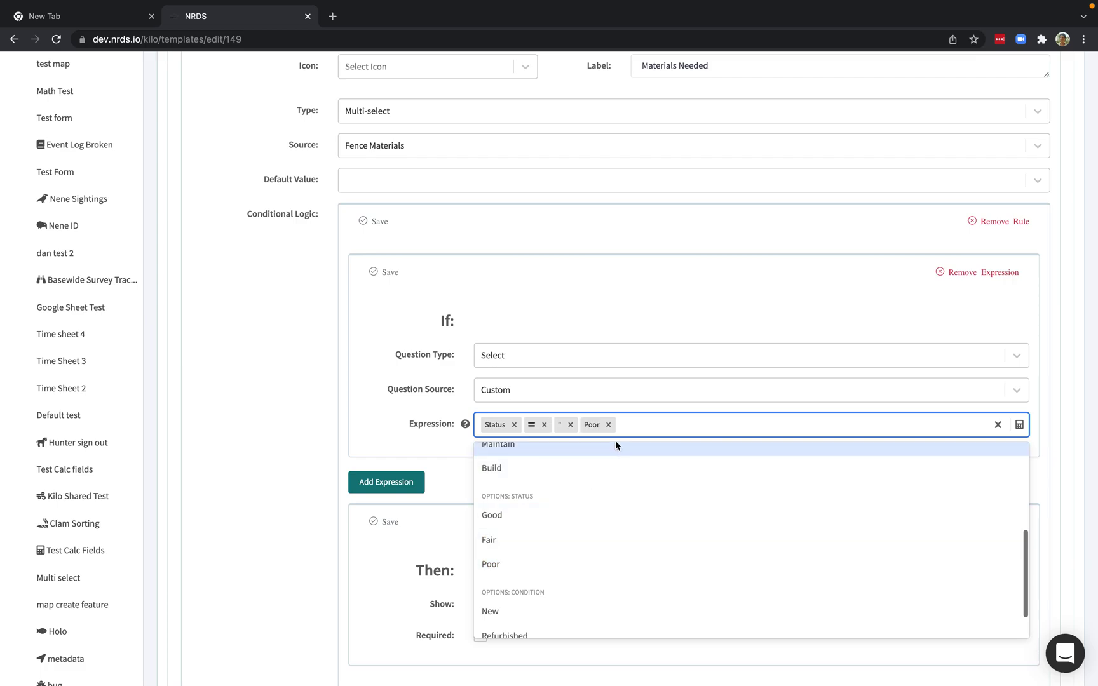
scroll(556, 504, "up", 5)
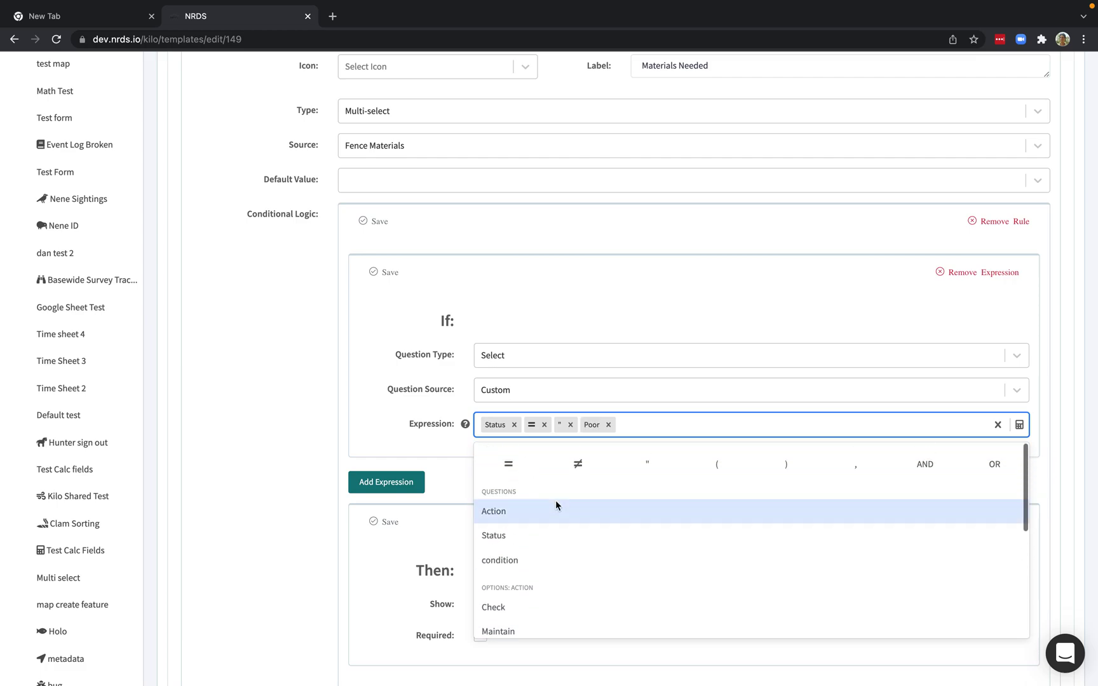
left_click(645, 464)
left_click(362, 400)
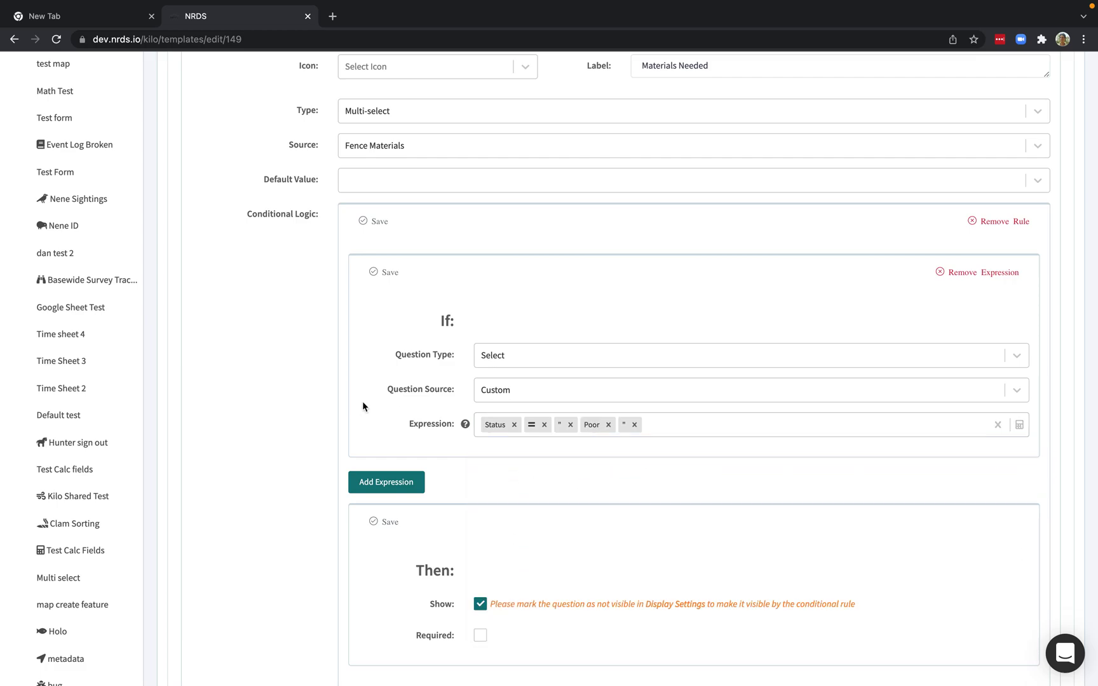
Turn off Show in form in the Materials Needed display settings and save the conditional rule
scroll(444, 470, "down", 2)
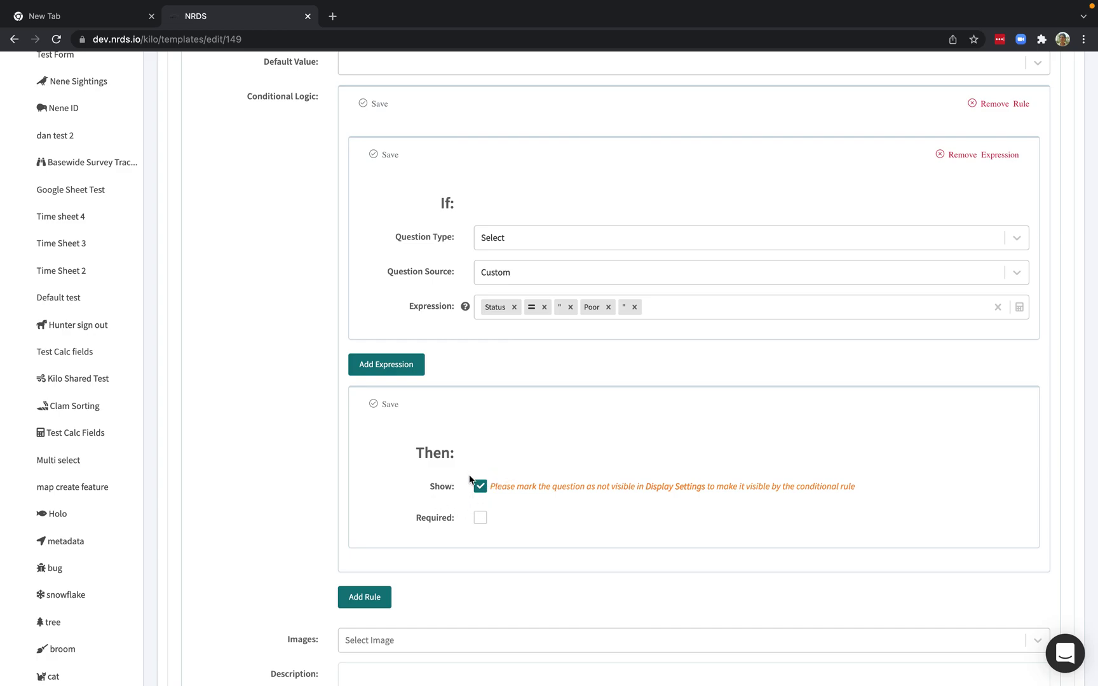
scroll(469, 476, "down", 5)
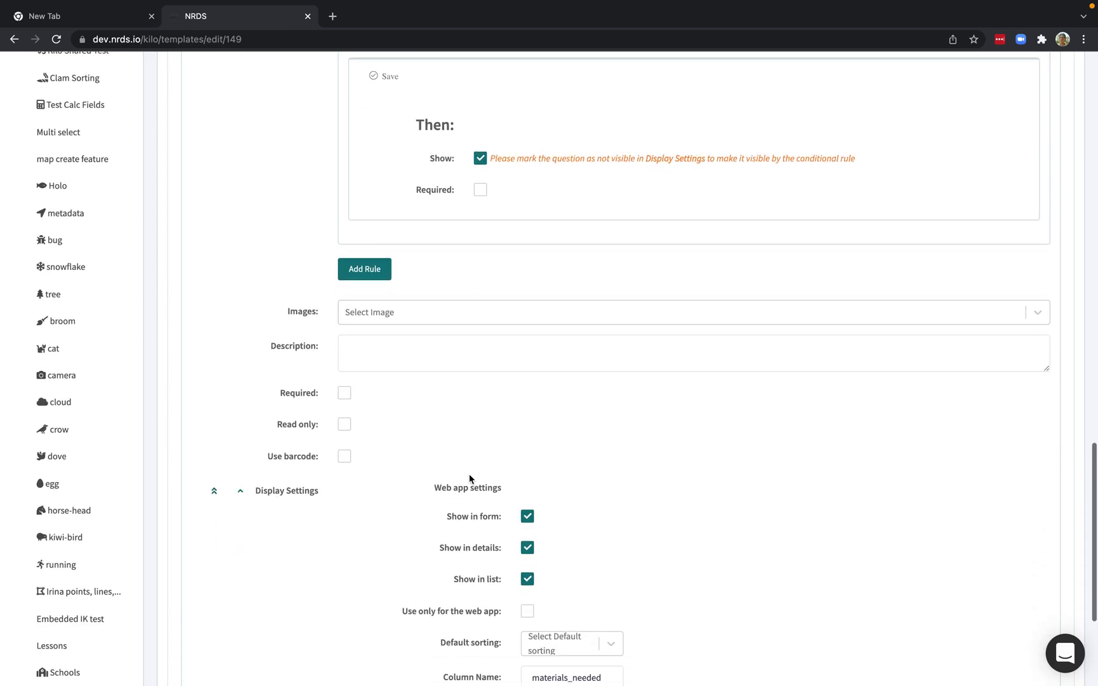
left_click(527, 521)
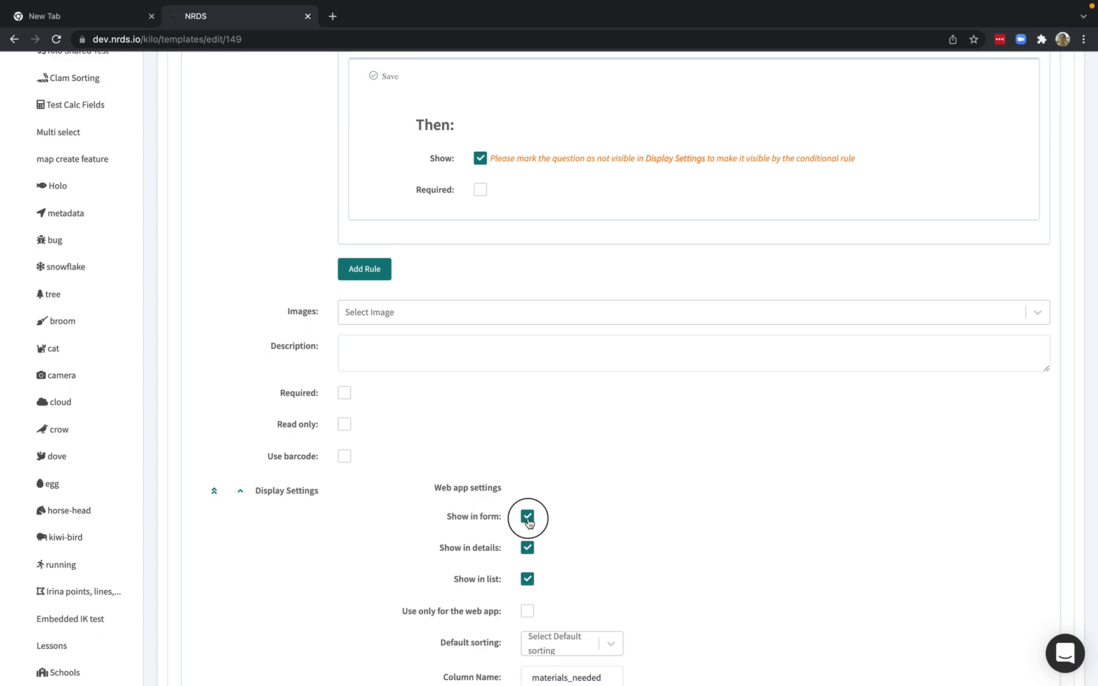
scroll(517, 451, "up", 5)
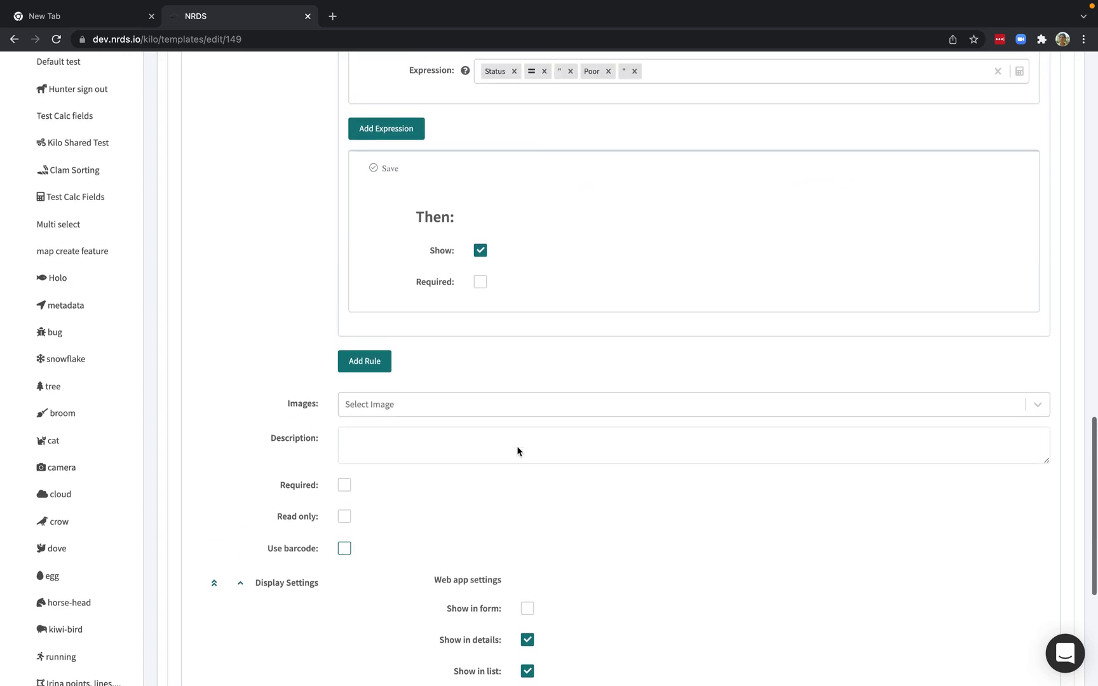
scroll(517, 451, "up", 4)
left_click(380, 388)
left_click(380, 387)
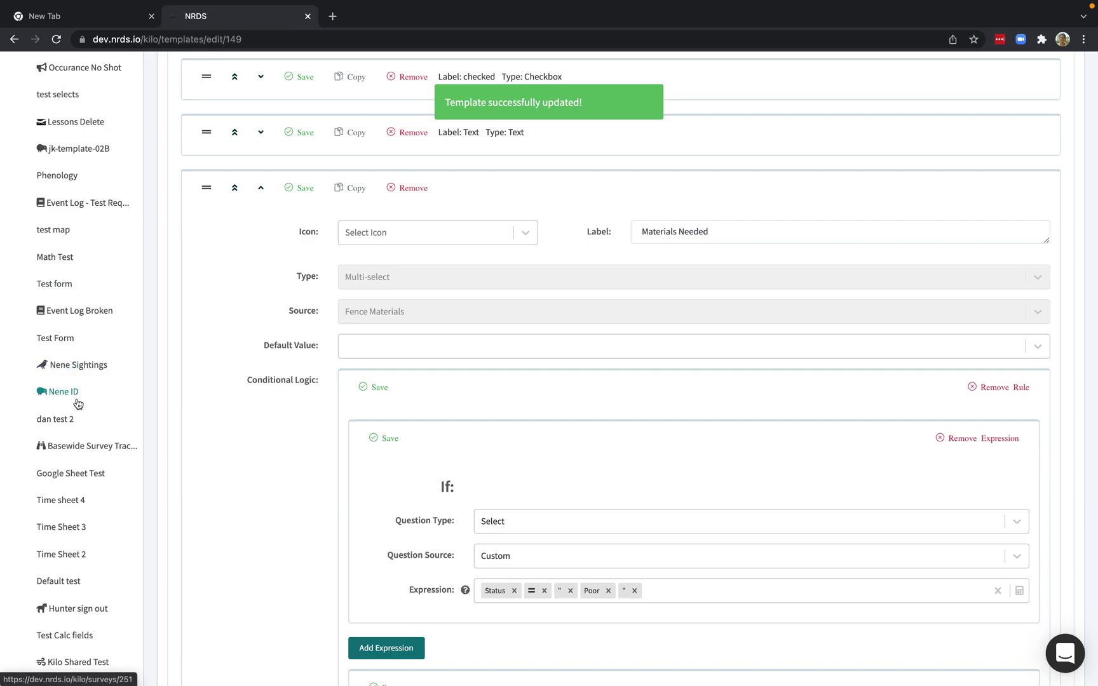
Open the Fence Inspection surveys in a new browser tab and switch to it
scroll(85, 507, "up", 3)
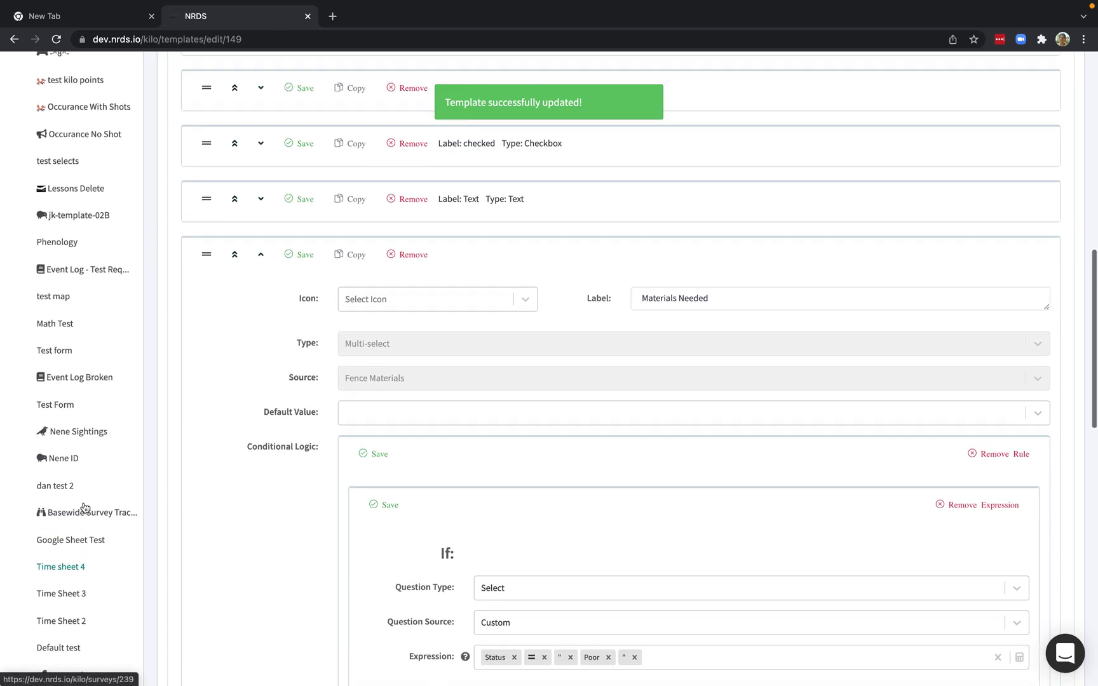
scroll(85, 507, "down", 6)
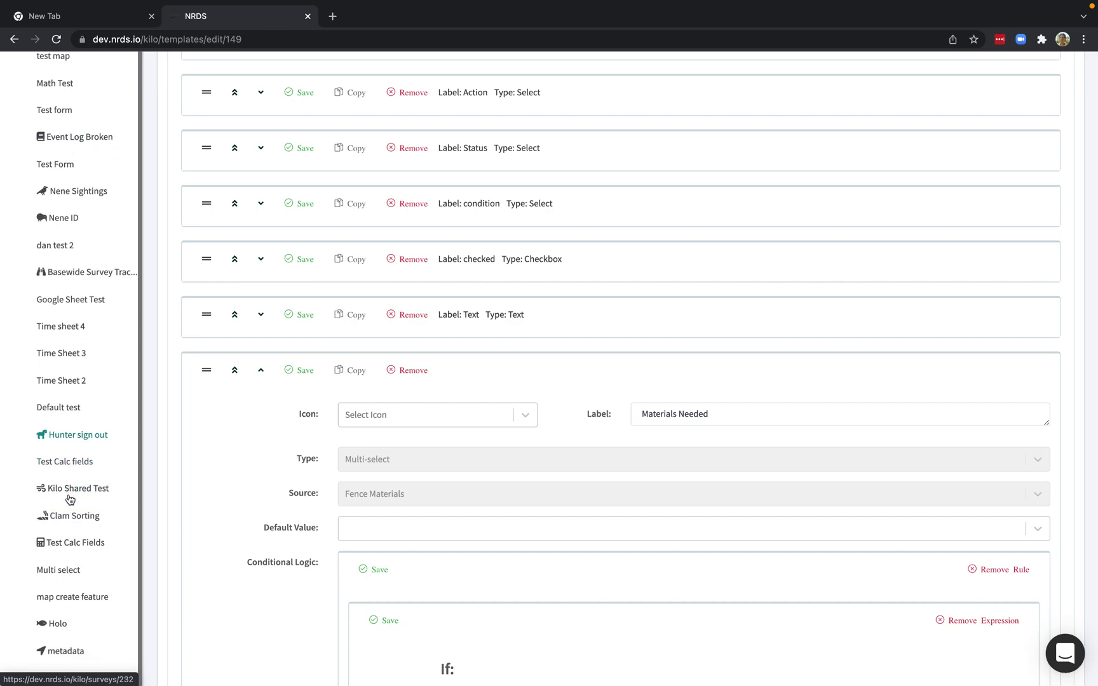
scroll(69, 496, "down", 3)
scroll(70, 499, "down", 7)
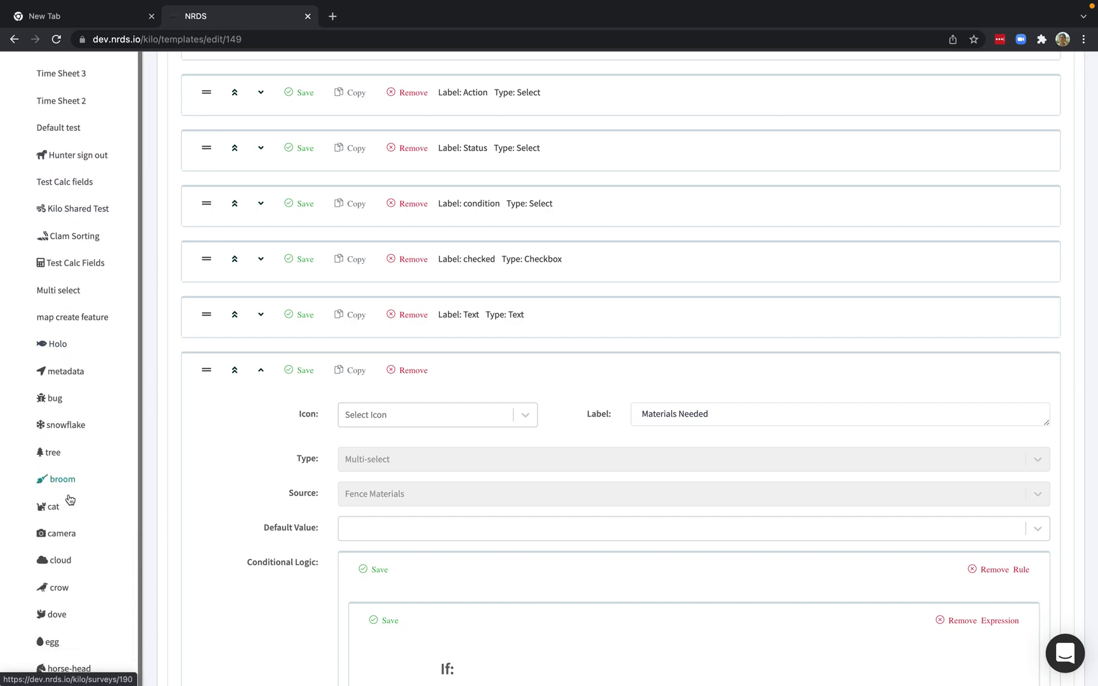
scroll(70, 500, "down", 3)
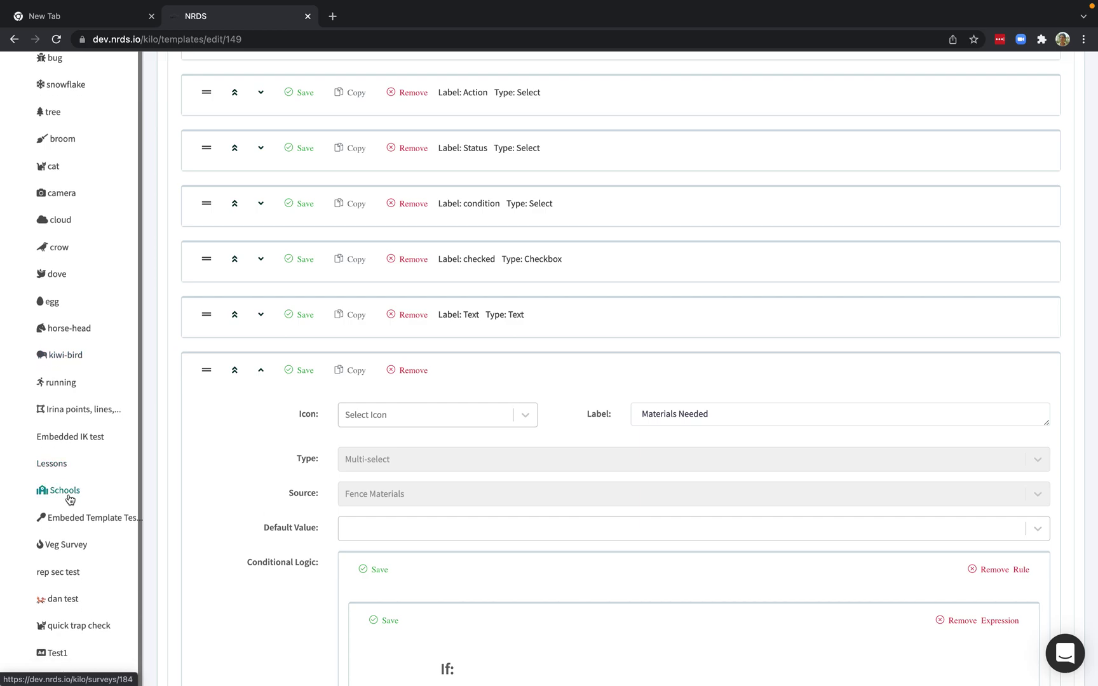
scroll(70, 500, "down", 4)
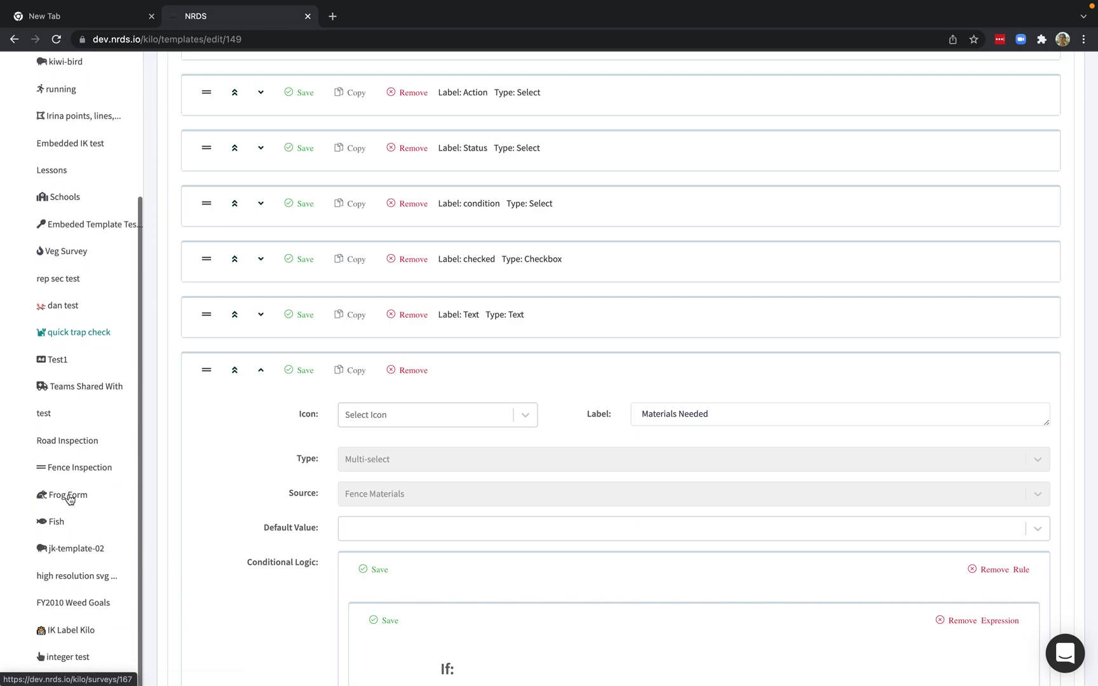
right_click(71, 454)
left_click(104, 460)
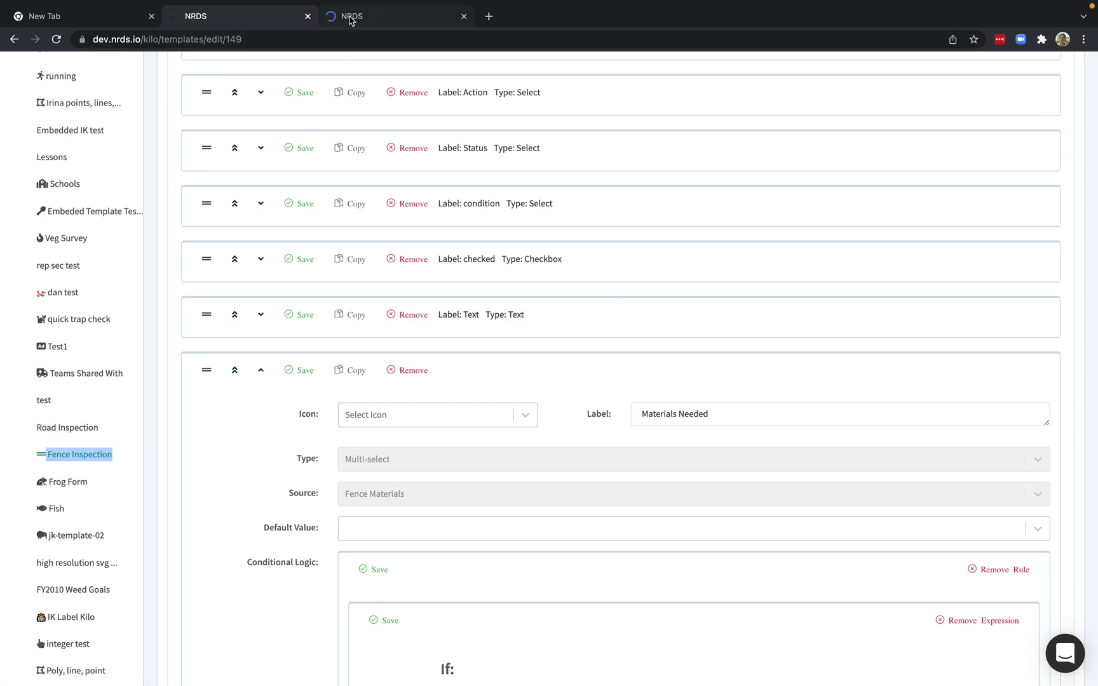
left_click(350, 17)
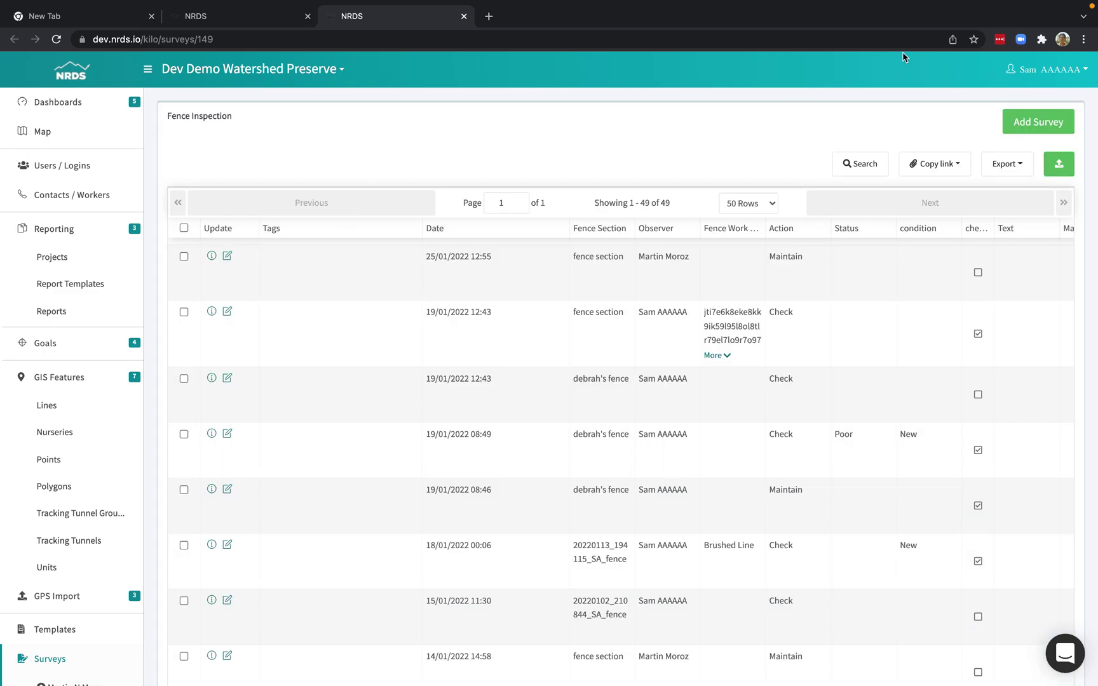
Start a new Fence Inspection survey, choose the fence section, and set Fence Work Types to Stretched wire
left_click(1026, 124)
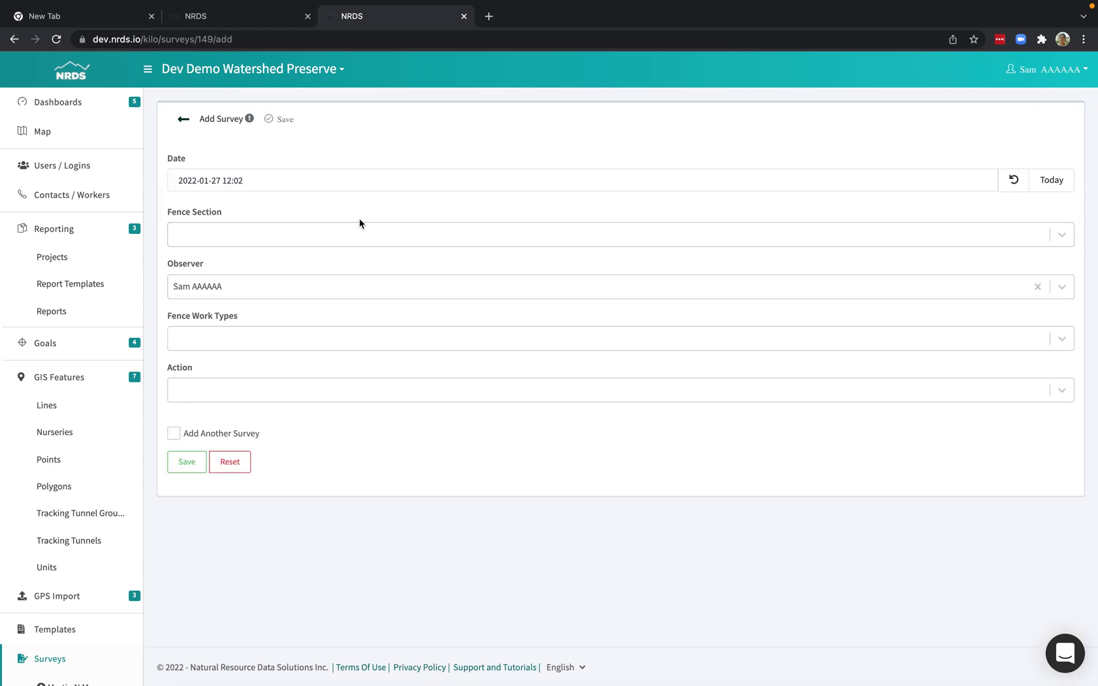
left_click(349, 233)
left_click(279, 267)
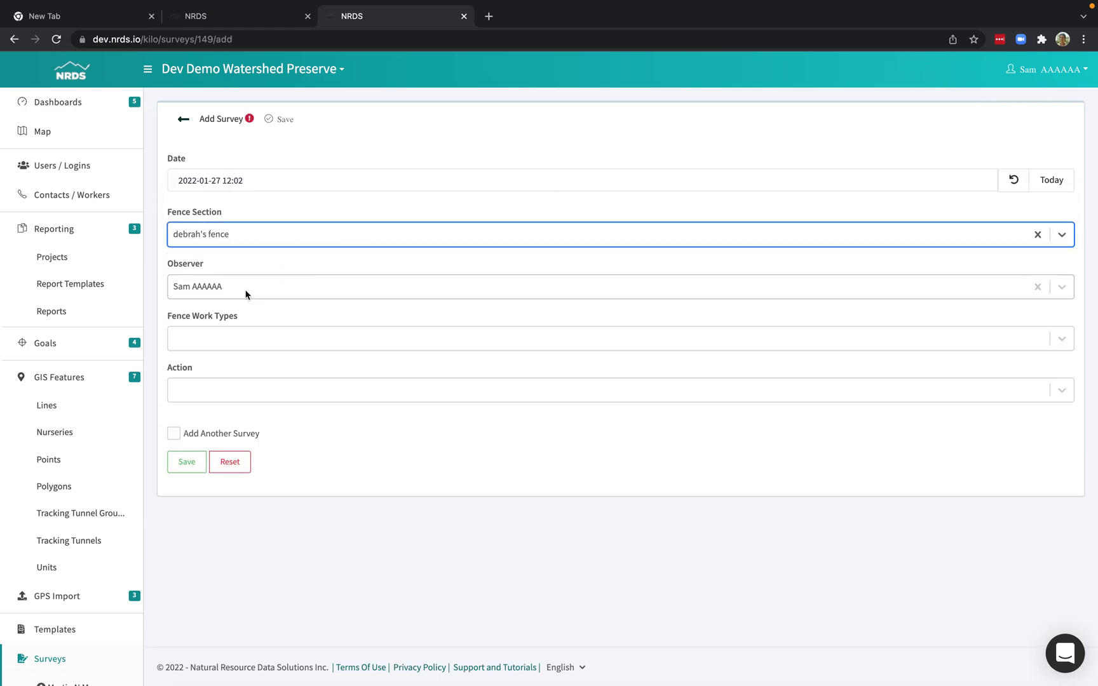
left_click(242, 348)
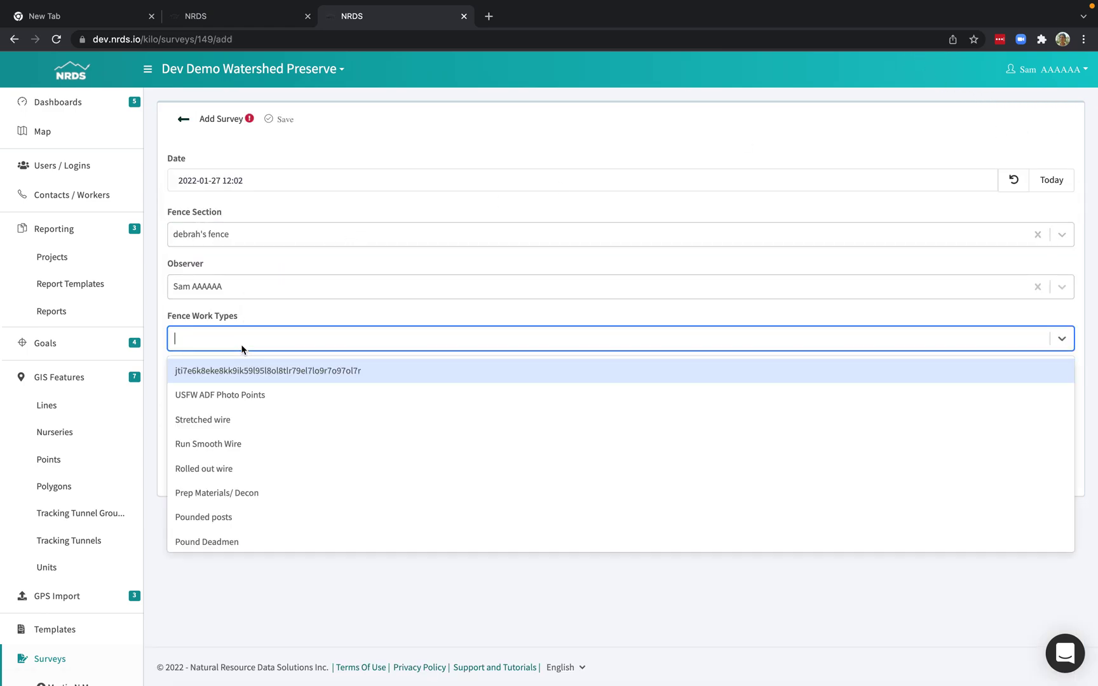
left_click(224, 422)
Try Maintain as the survey's Action, change the Action to Check, and set the Status to Poor
left_click(224, 385)
left_click(192, 448)
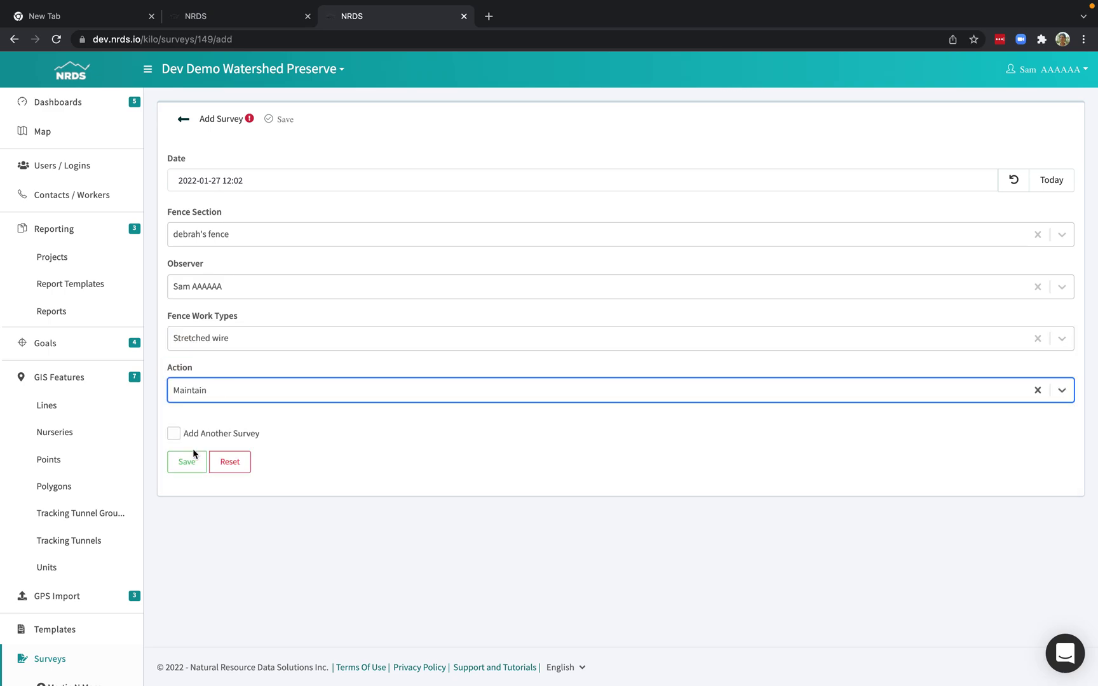
left_click(219, 394)
left_click(209, 421)
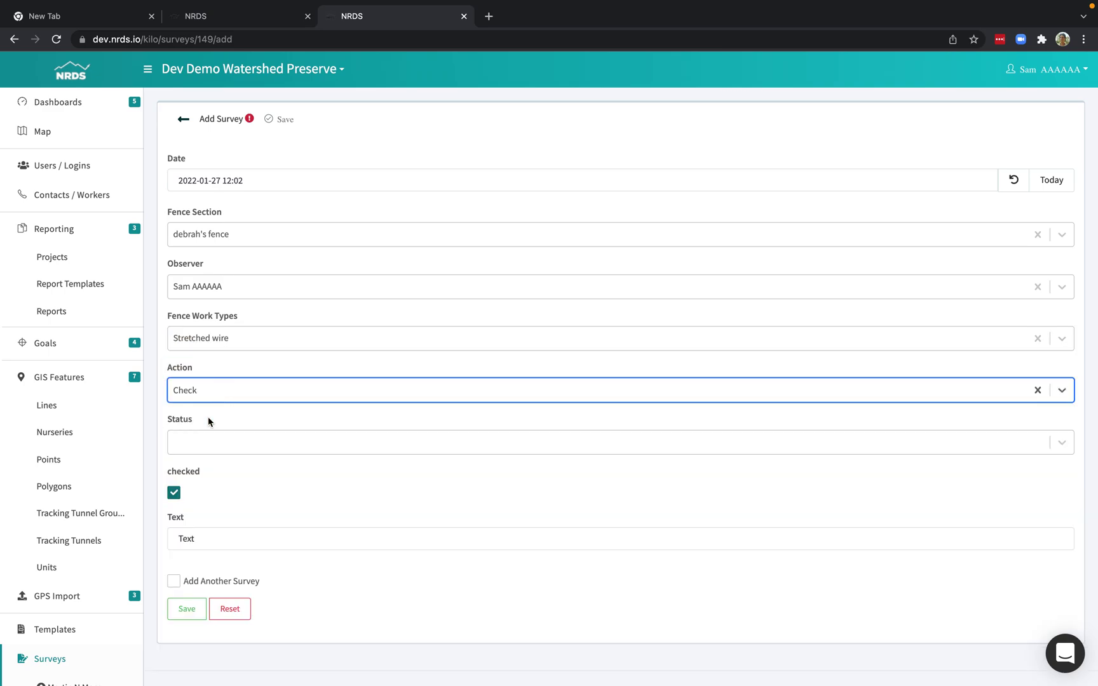
left_click(196, 441)
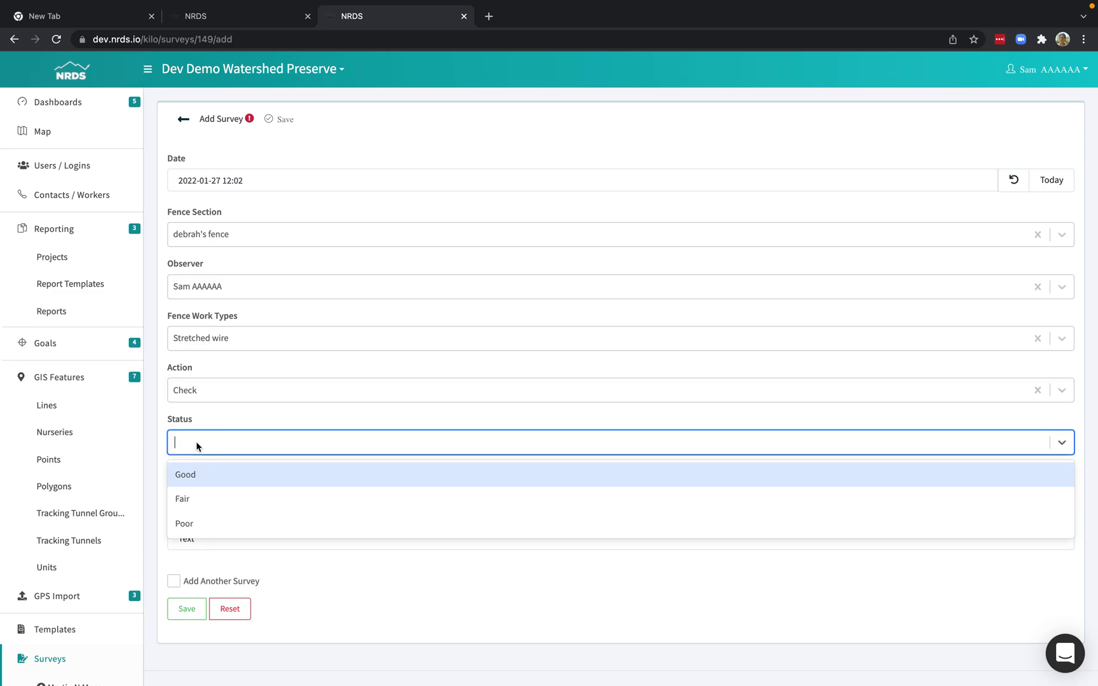
left_click(195, 520)
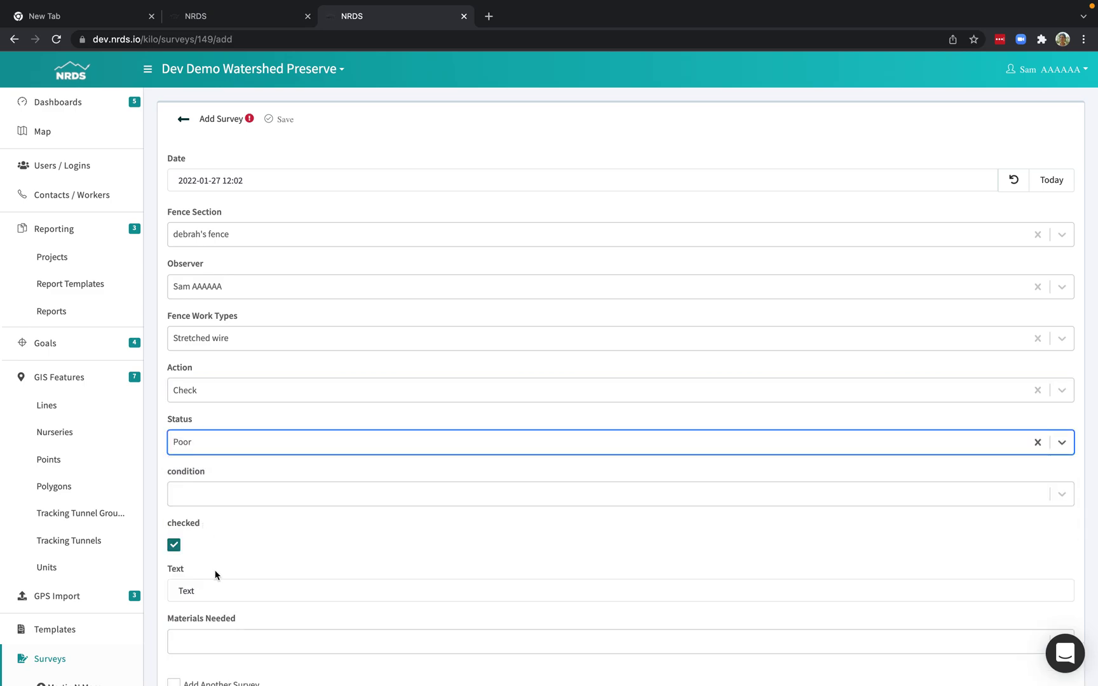
Select Barricade and Hog/Mesh as the Materials Needed and save the survey
scroll(216, 572, "down", 3)
left_click(217, 508)
left_click(206, 522)
left_click(206, 545)
left_click(305, 383)
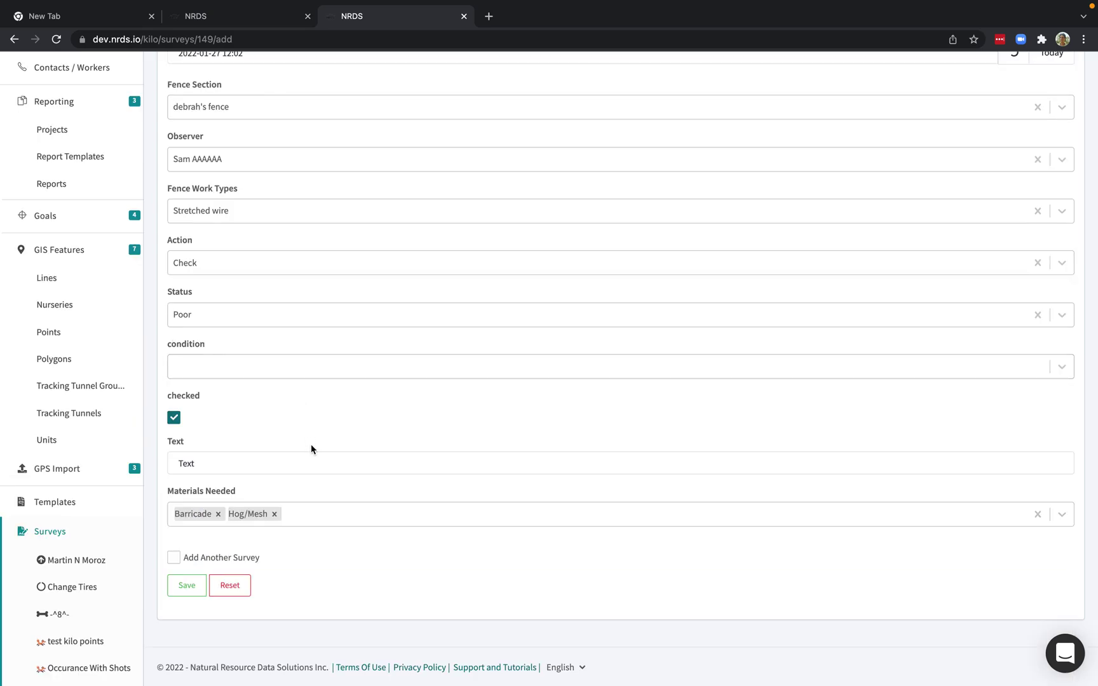
left_click(185, 592)
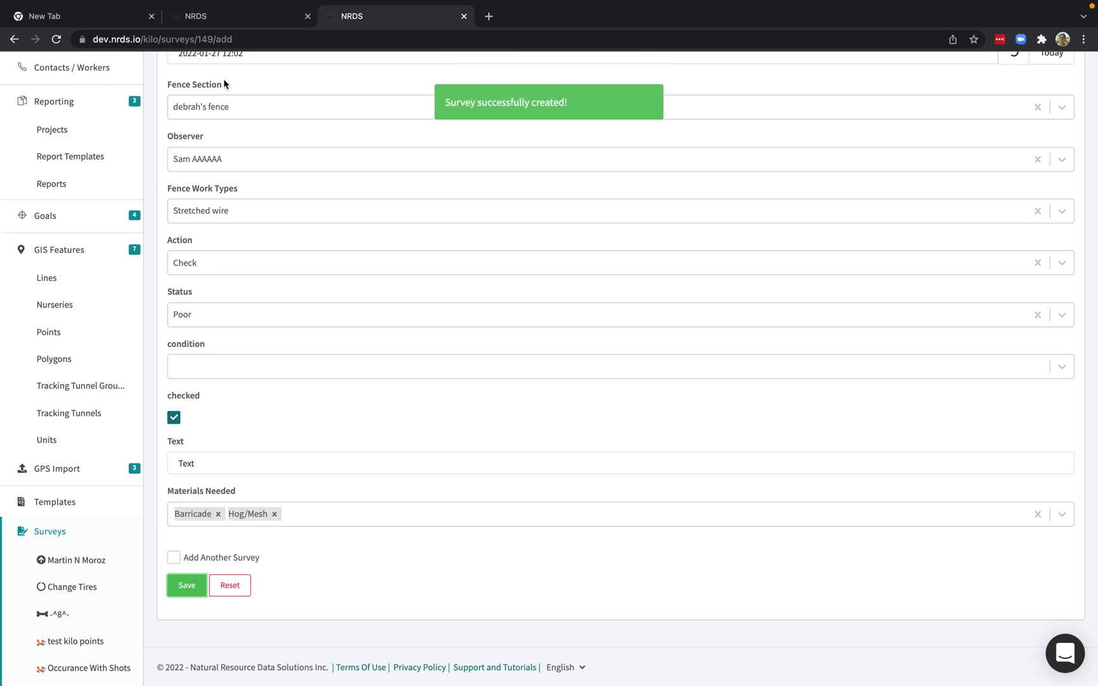
Return to the template editor, collapse Materials Needed, and examine the condition question's rule and the help for its expression
left_click(227, 11)
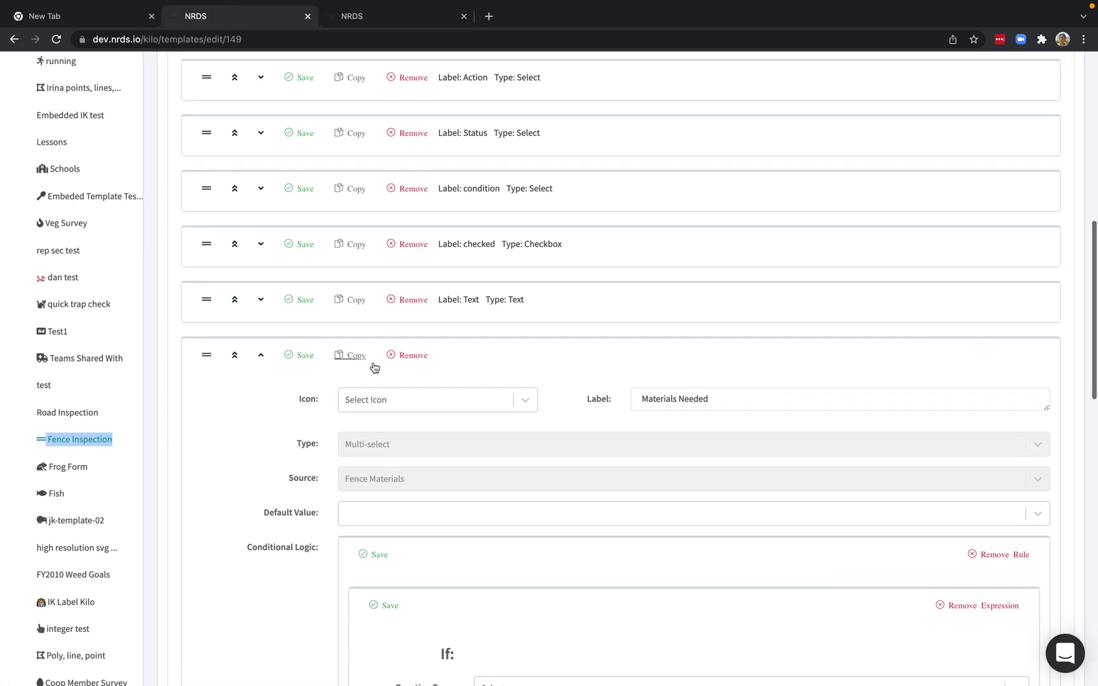
scroll(410, 369, "down", 5)
left_click(260, 220)
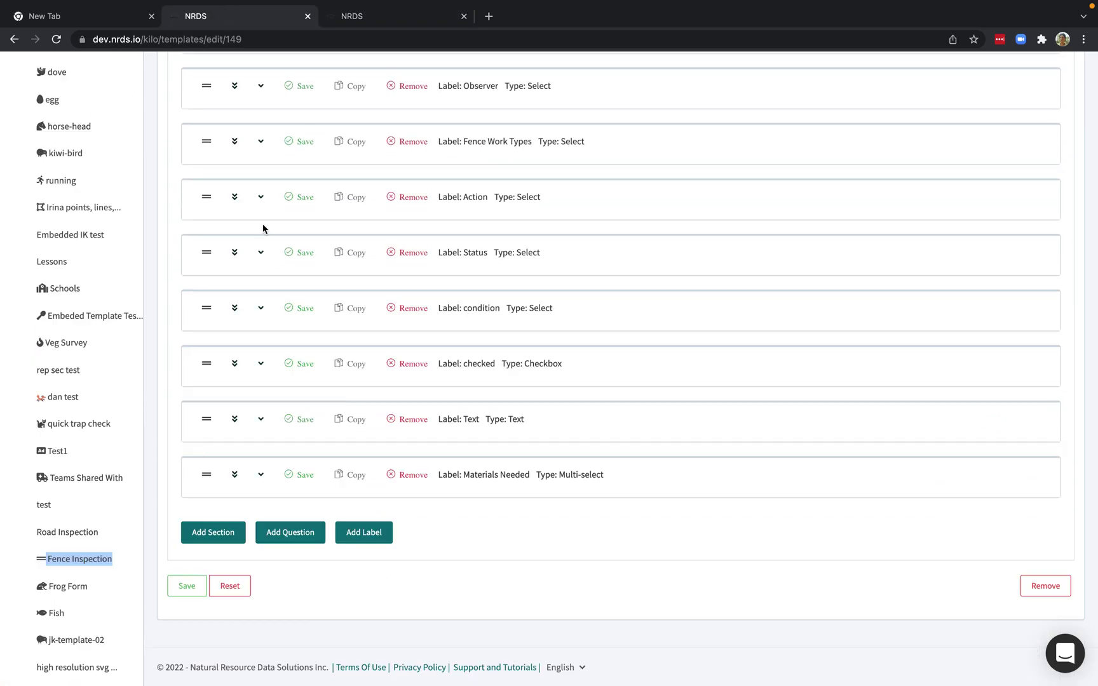
left_click(260, 307)
scroll(332, 510, "down", 10)
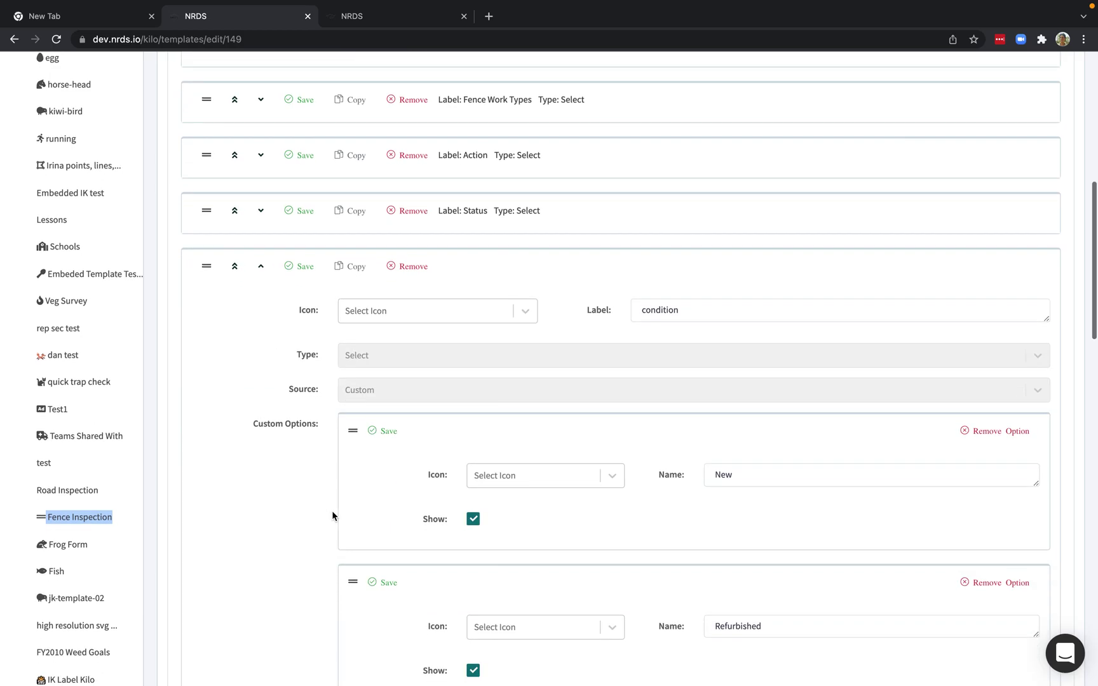
scroll(331, 510, "down", 3)
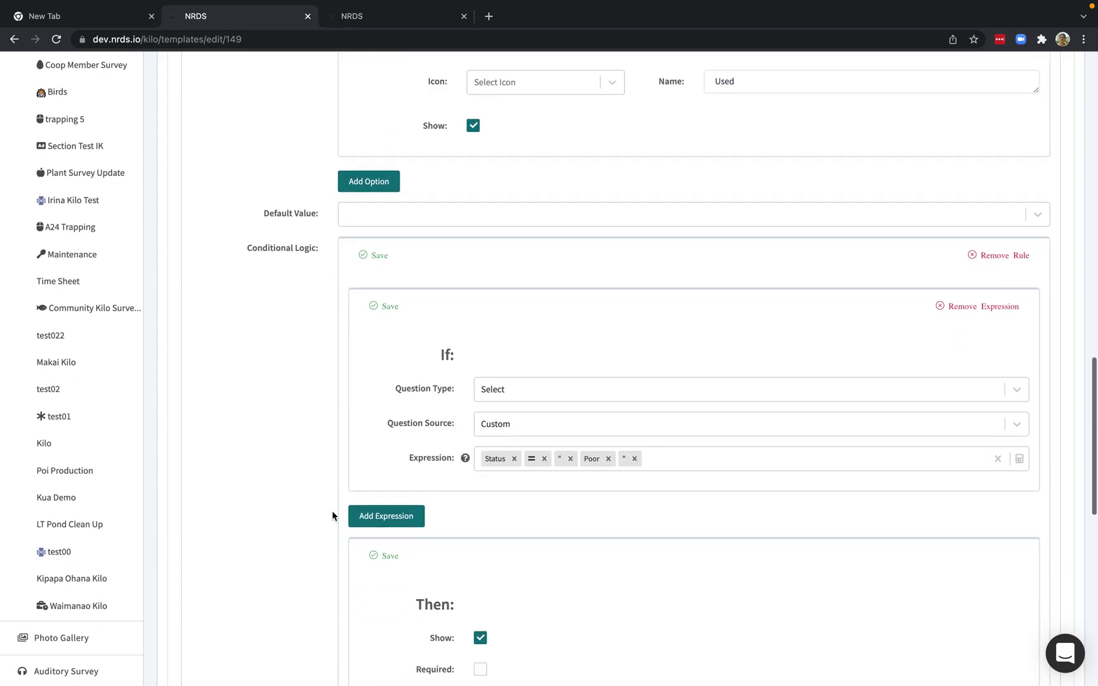
scroll(332, 510, "down", 1)
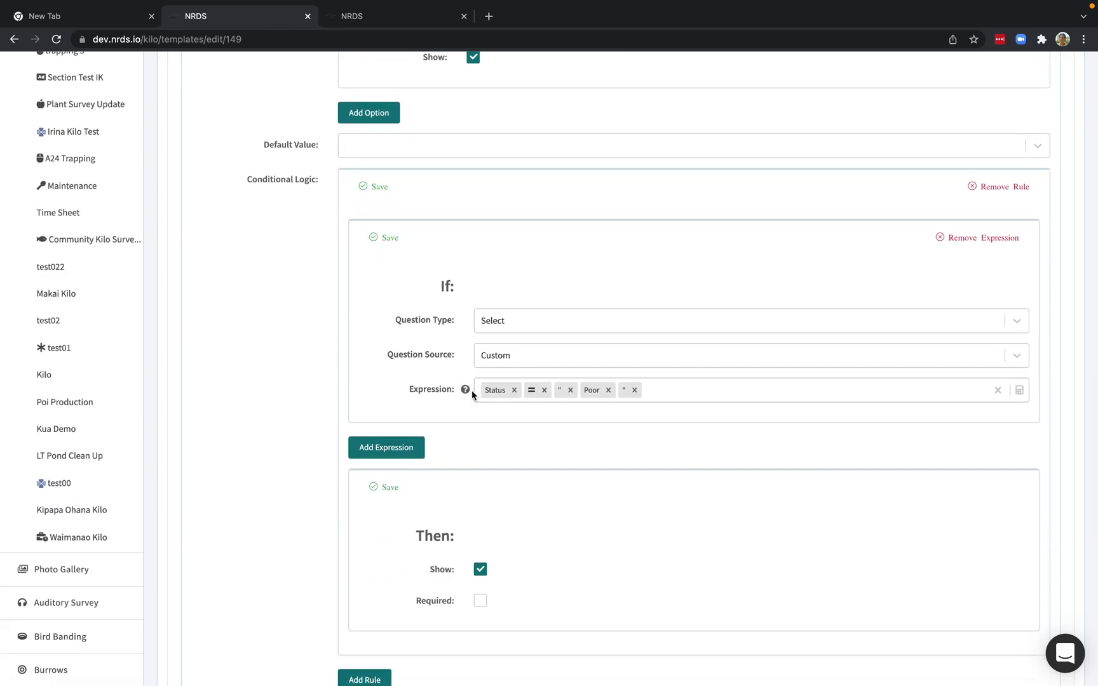
mouse_move(466, 392)
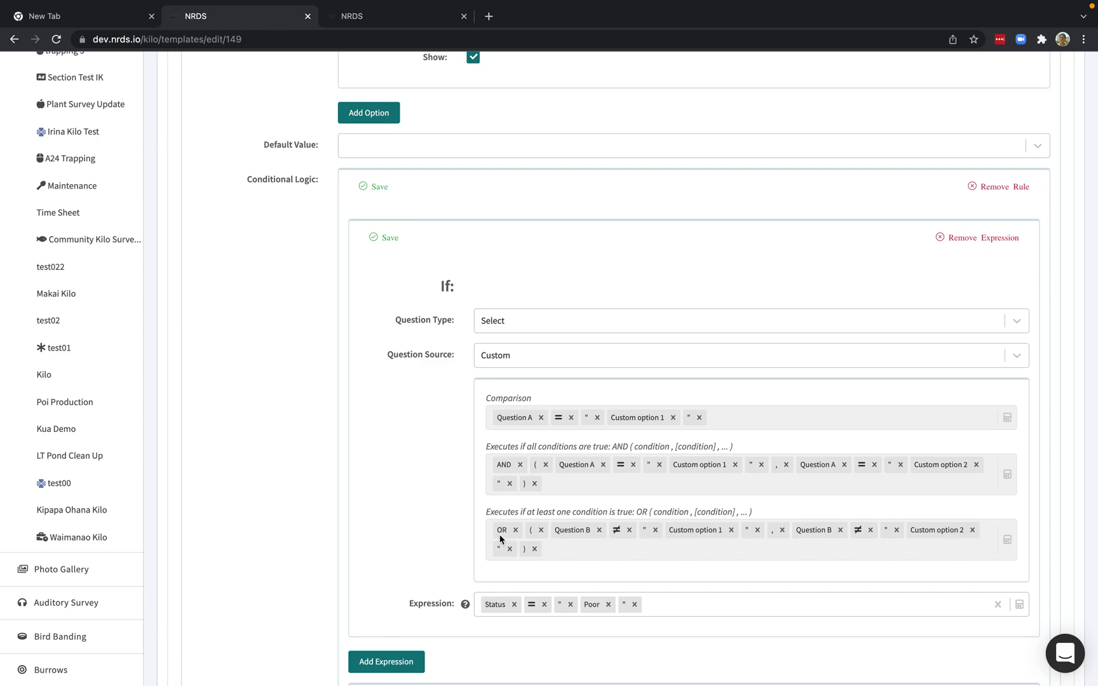
scroll(502, 530, "down", 1)
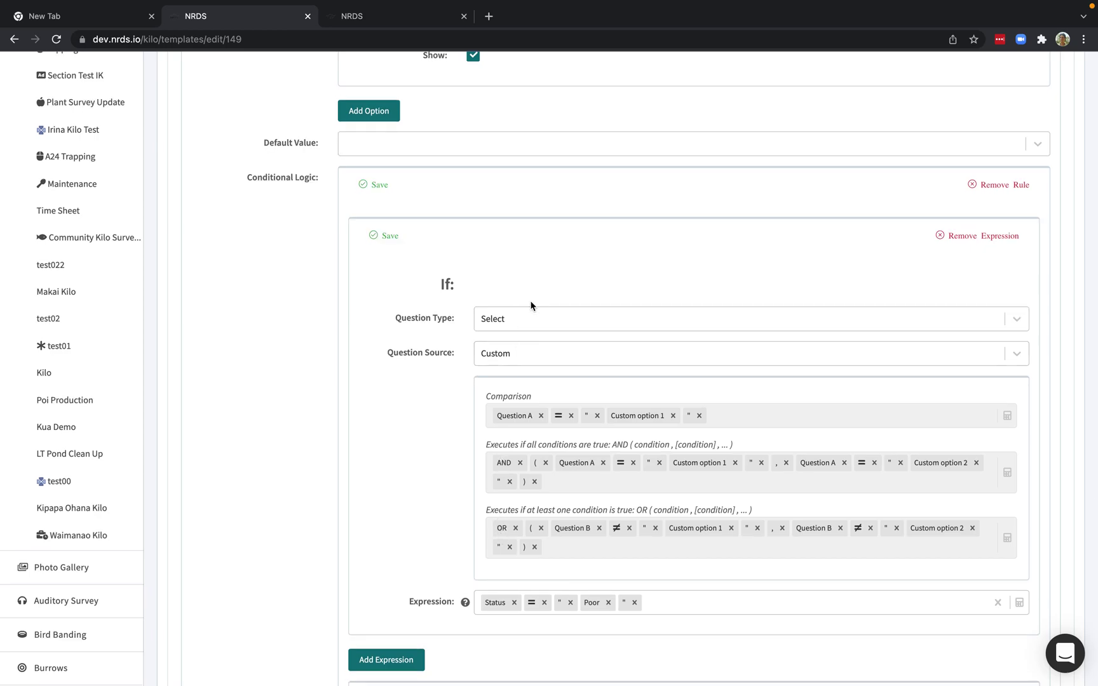
Change the condition's question type to Multi-select, set its question source to Custom, and bring up the available expression operators
left_click(526, 318)
left_click(508, 400)
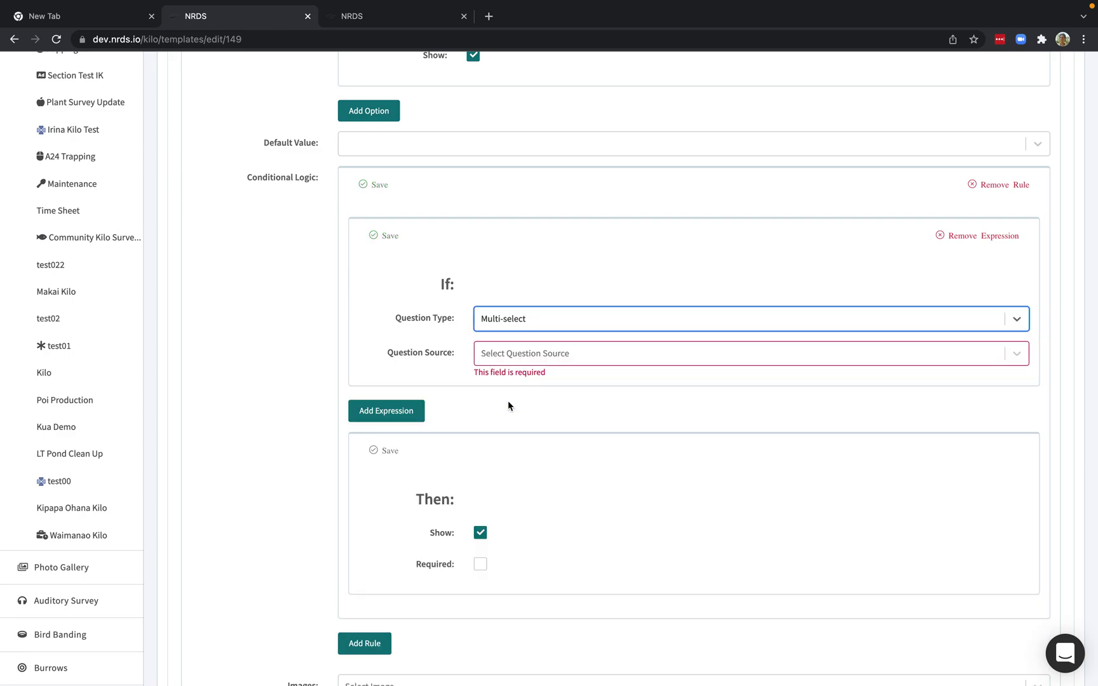
left_click(497, 357)
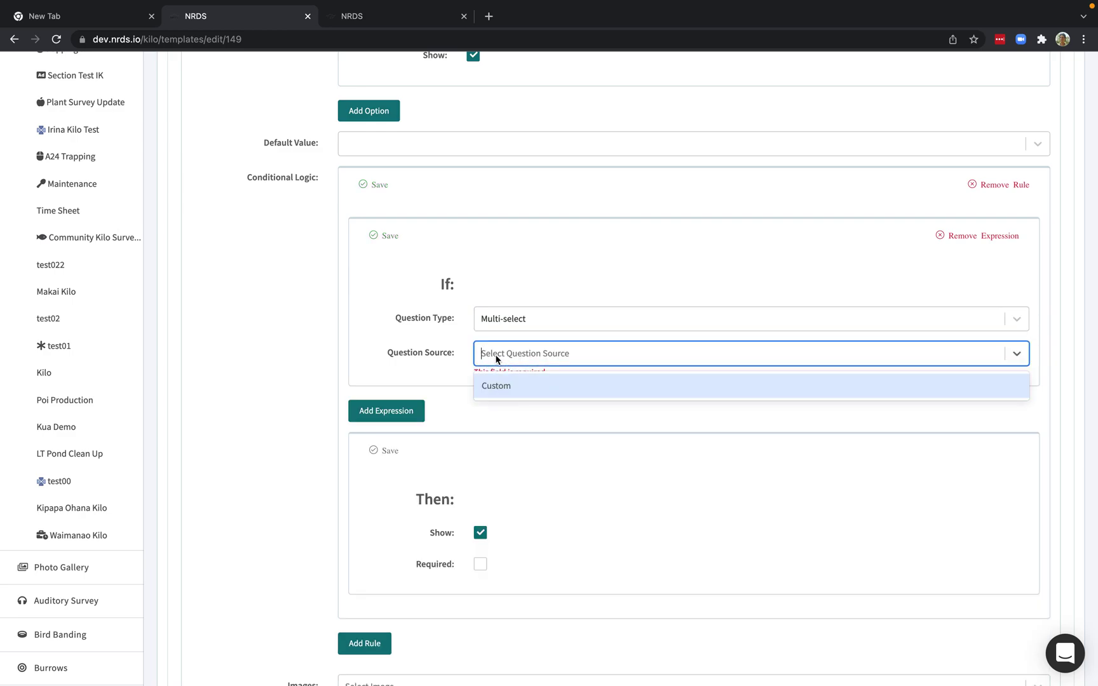
left_click(495, 387)
left_click(495, 388)
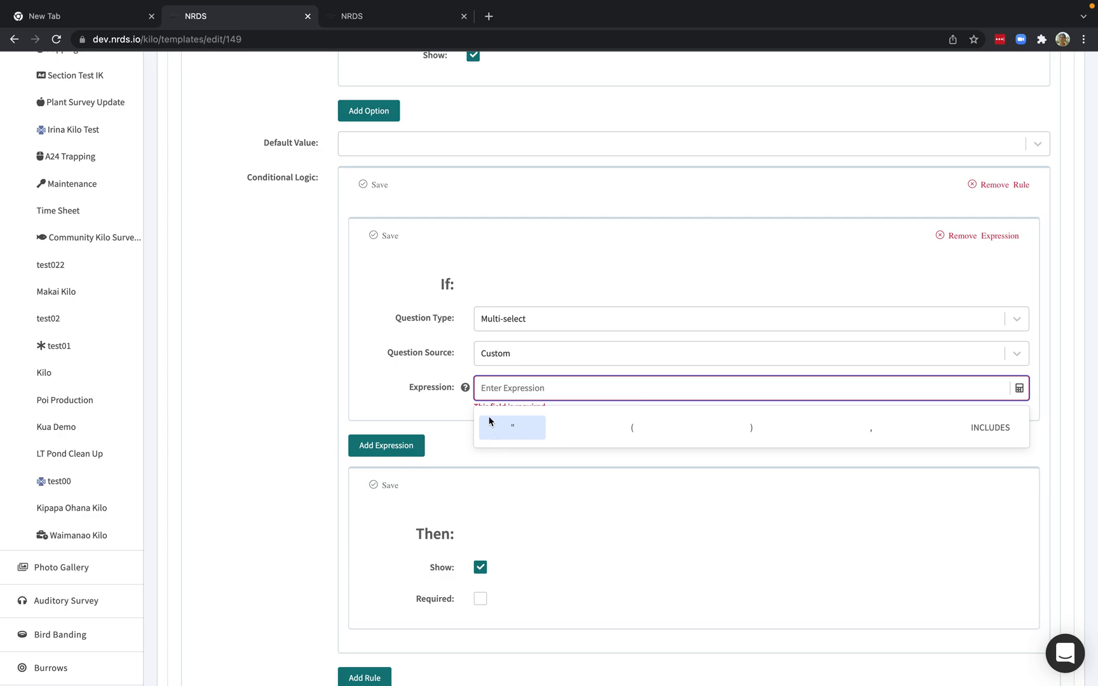
Examine the example in the help for the Multi-select expression and close the help
left_click(443, 418)
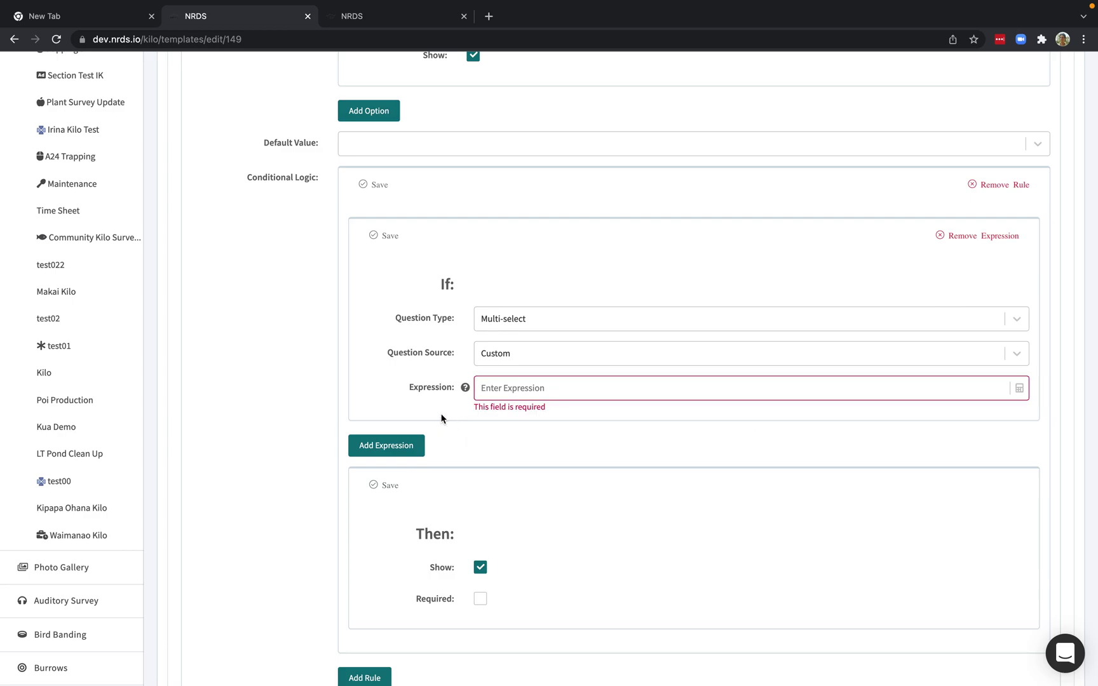
left_click(465, 391)
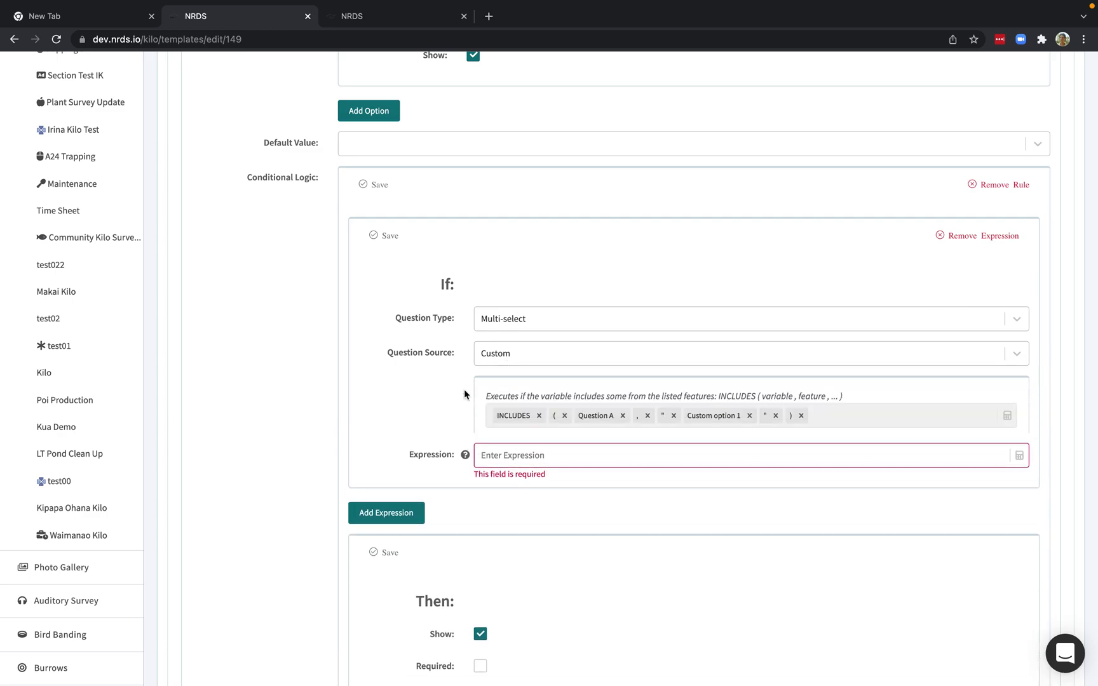
scroll(537, 435, "down", 1)
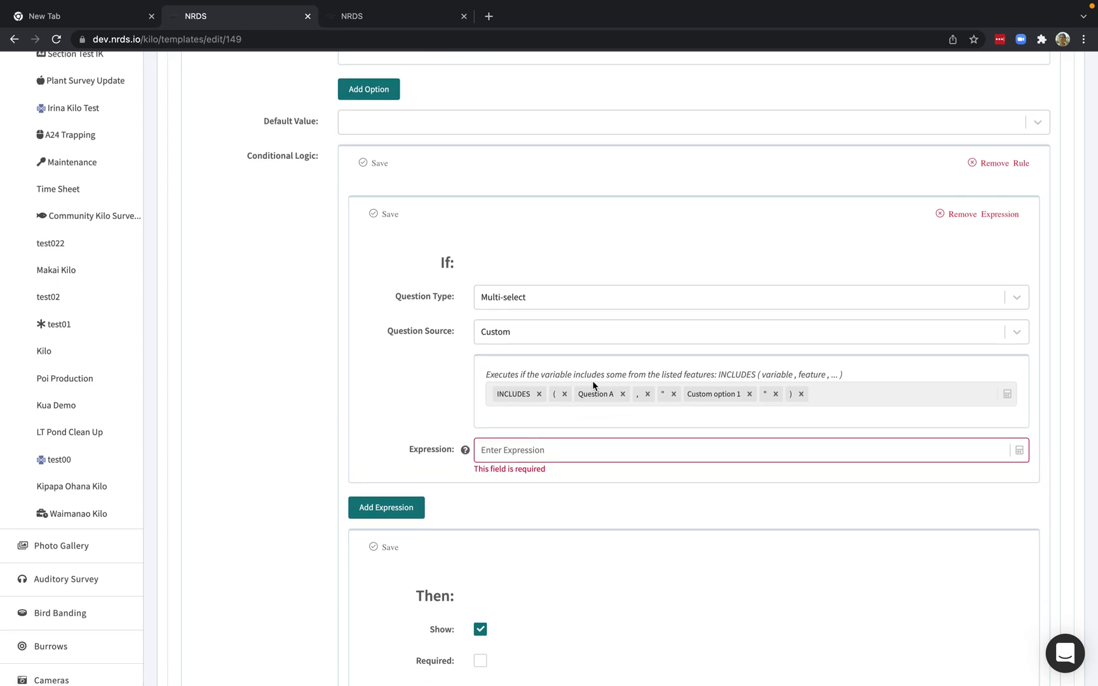
left_click(464, 451)
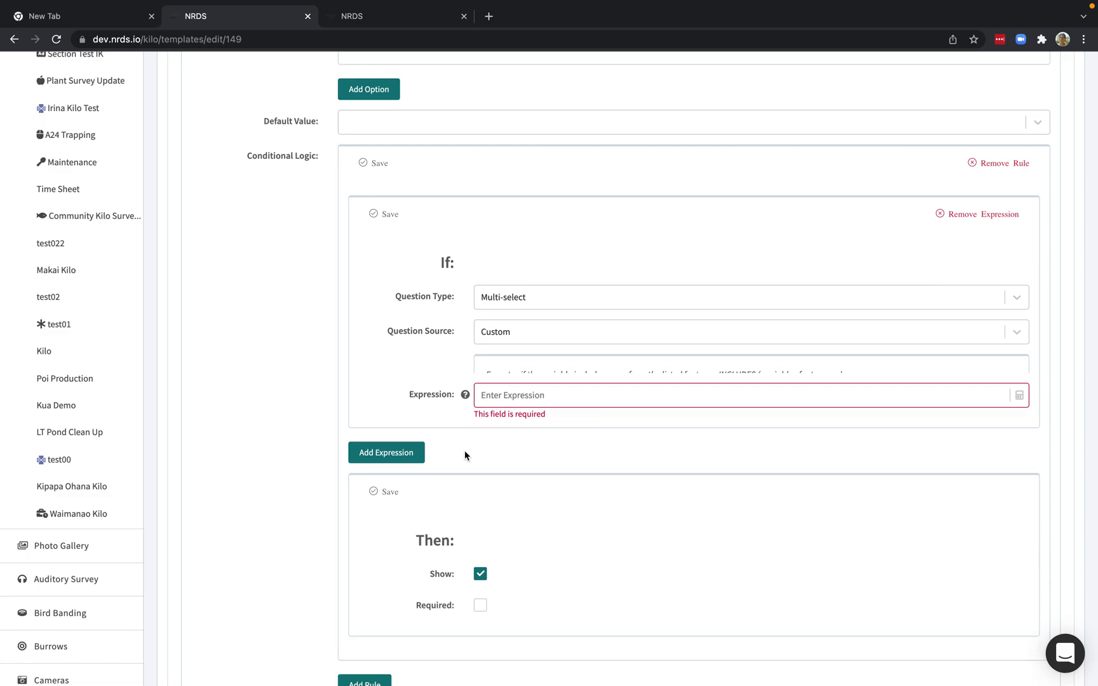
Change the condition's question type to Decimal/Integer and insert the = operator in its expression
left_click(509, 334)
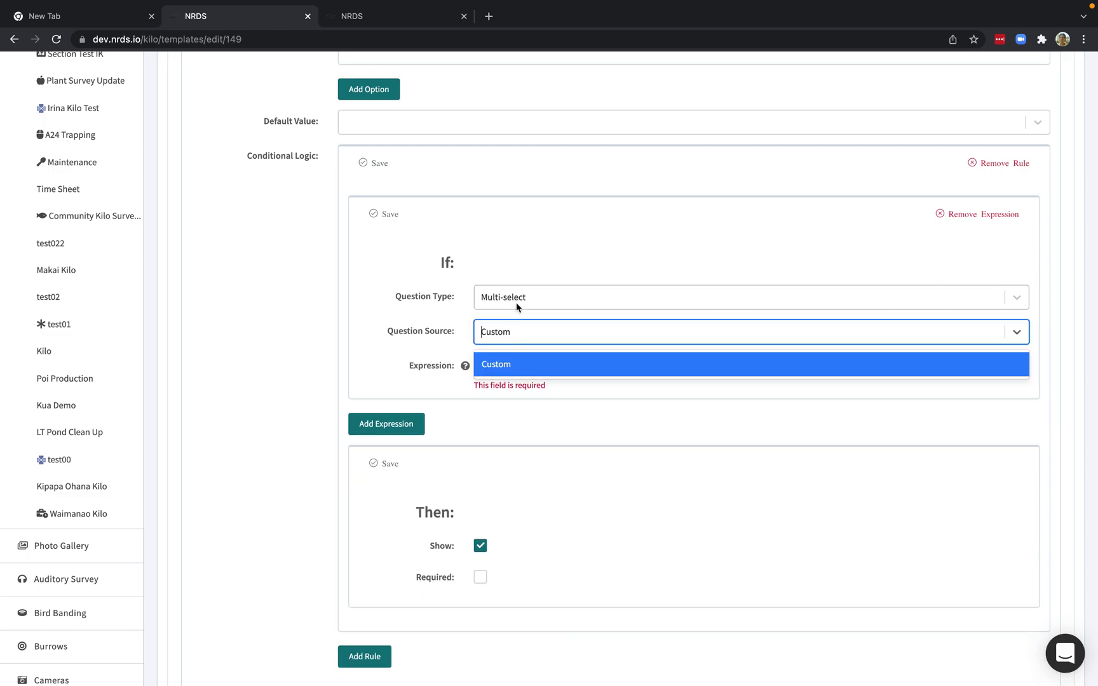
left_click(514, 308)
left_click(511, 329)
left_click(512, 333)
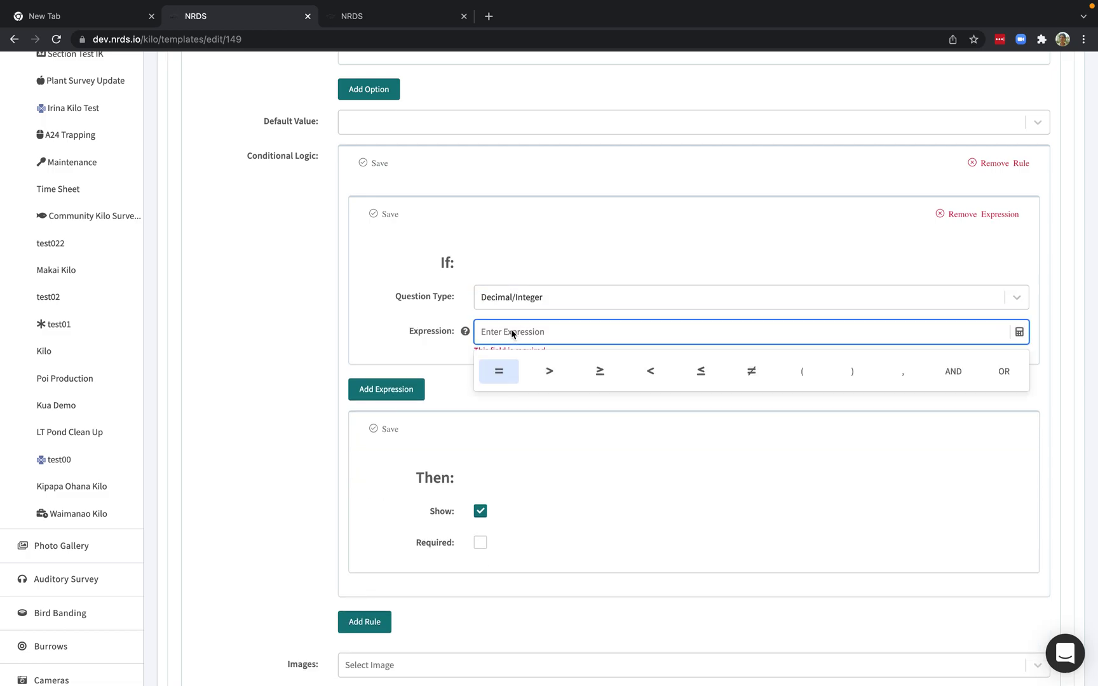
left_click(499, 375)
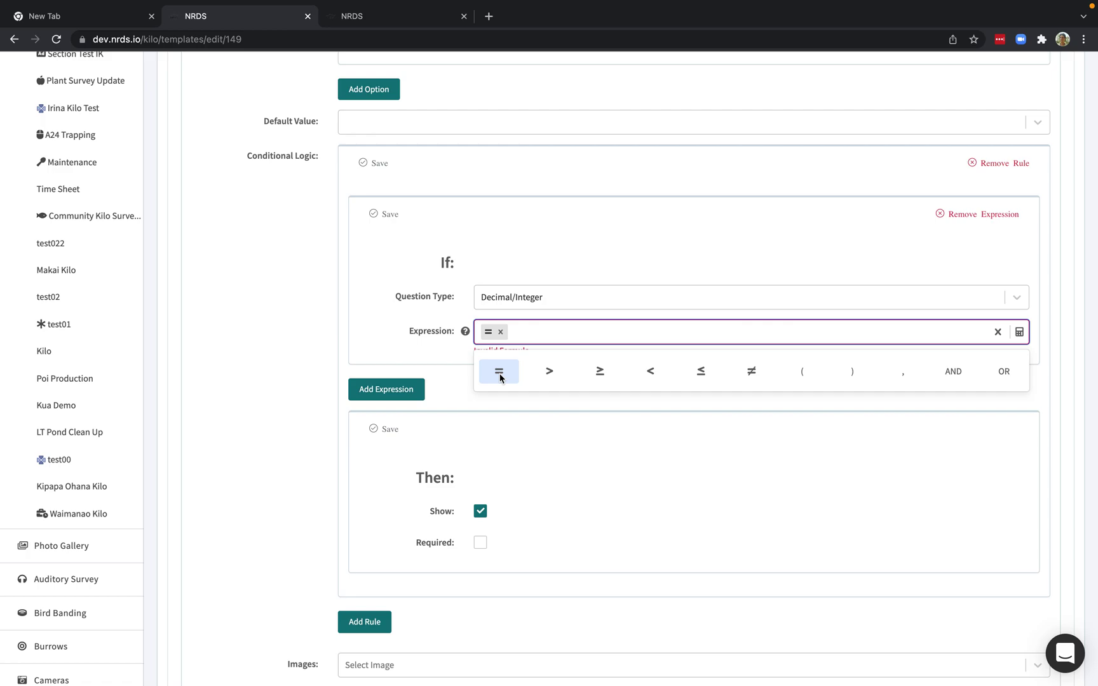
left_click(407, 342)
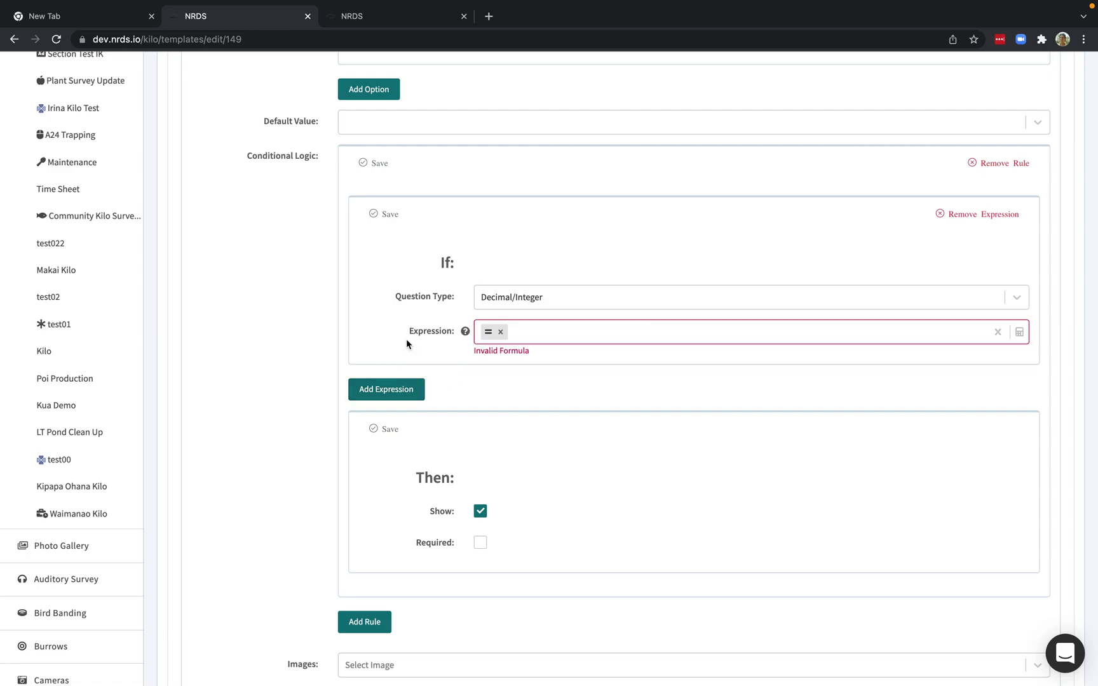